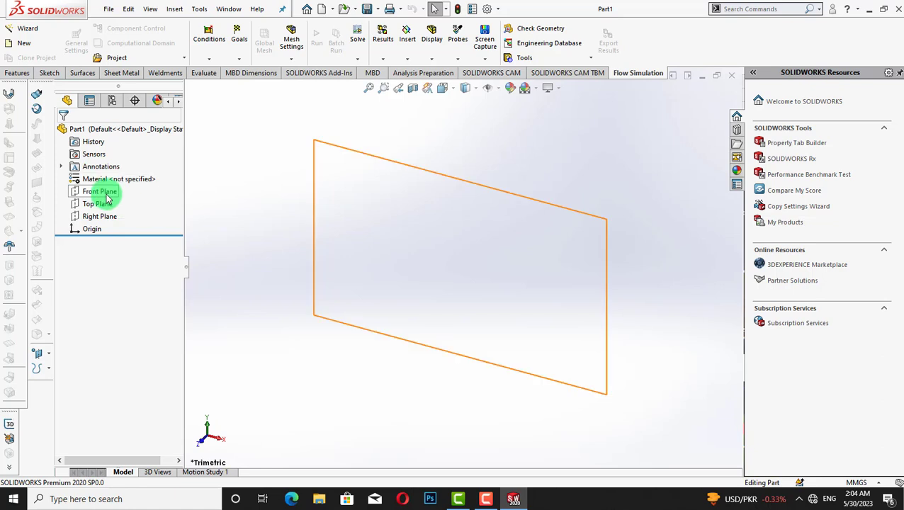
- Start a sketch on the Front Plane and draw a circle of about 44 mm radius centred on the origin
click(102, 191)
right_click(104, 192)
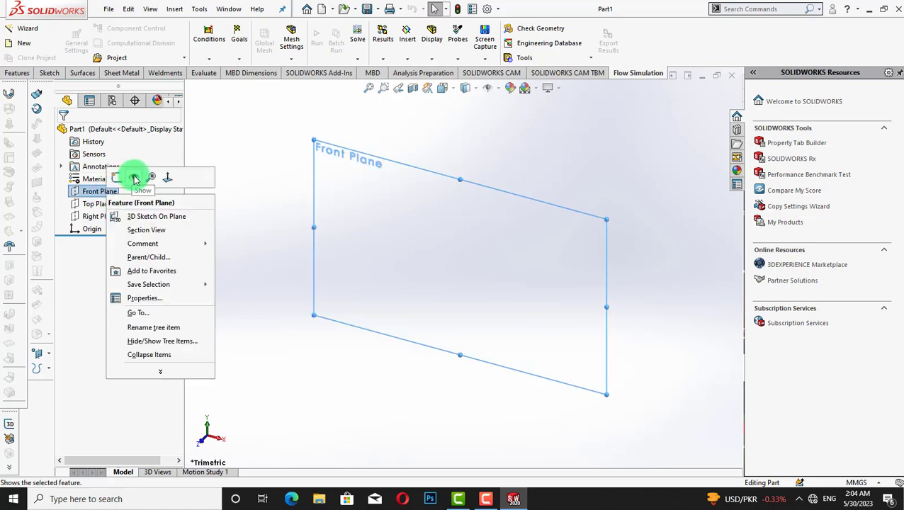
click(151, 177)
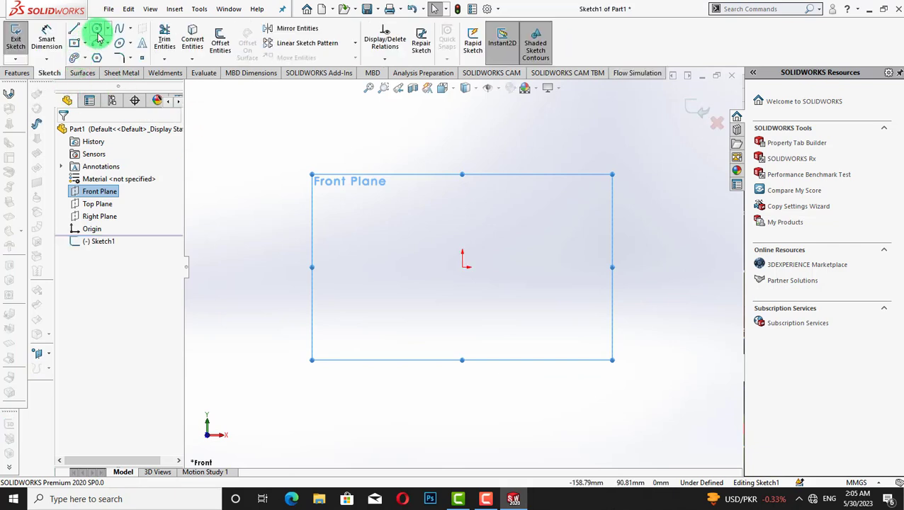
click(463, 264)
click(523, 307)
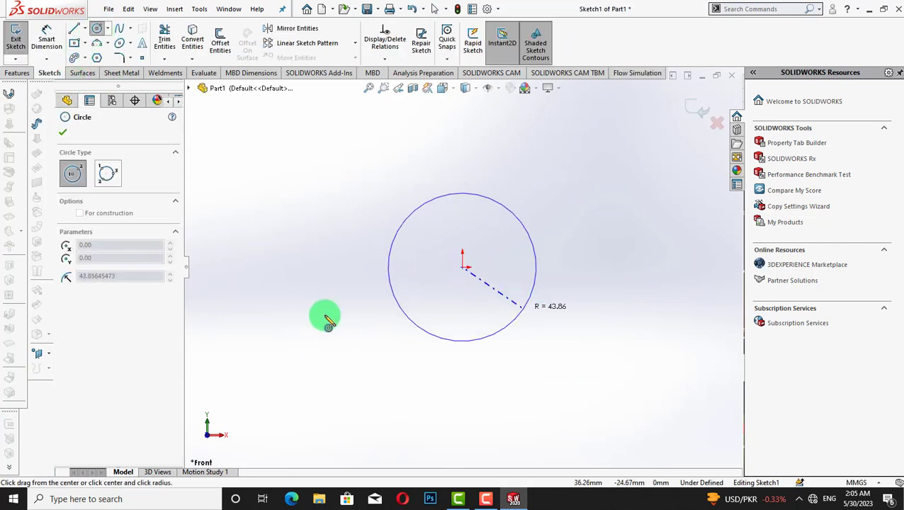
right_click(339, 320)
click(344, 320)
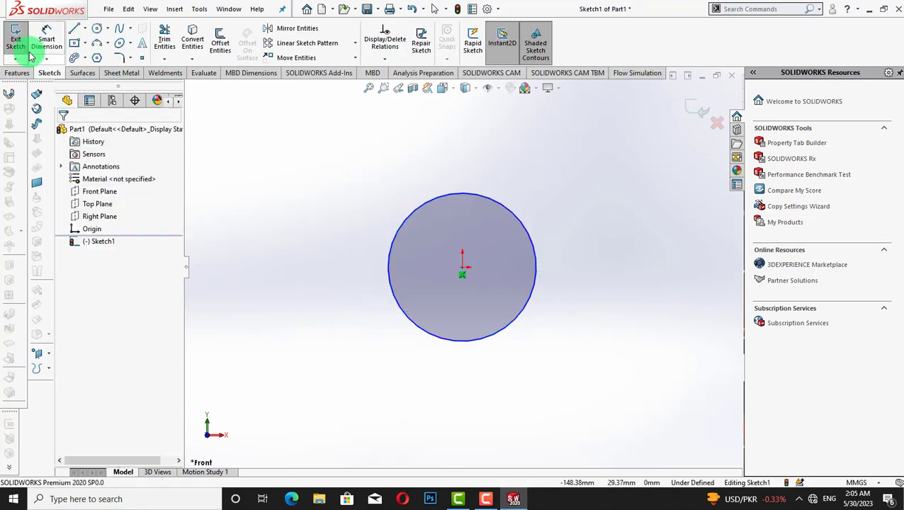
- Dimension the circle's diameter and set it to 511 mm
click(47, 41)
click(390, 252)
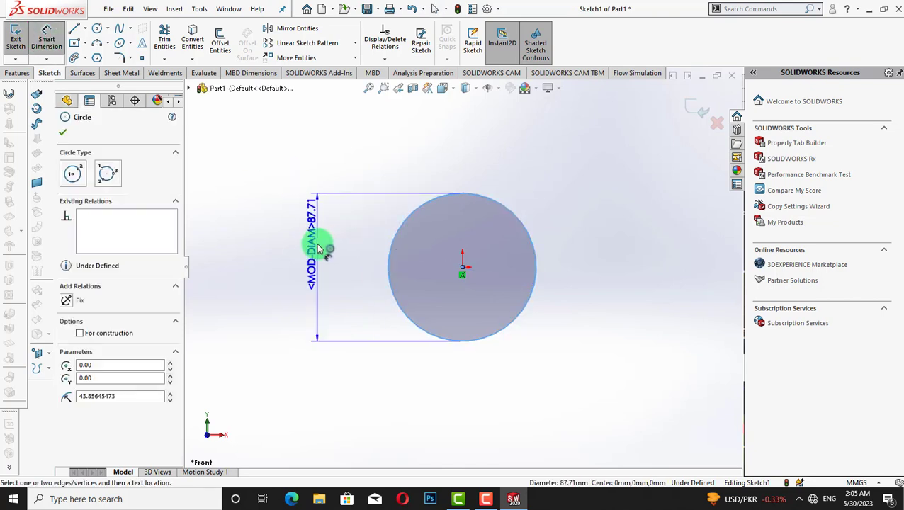
click(319, 244)
text(511)
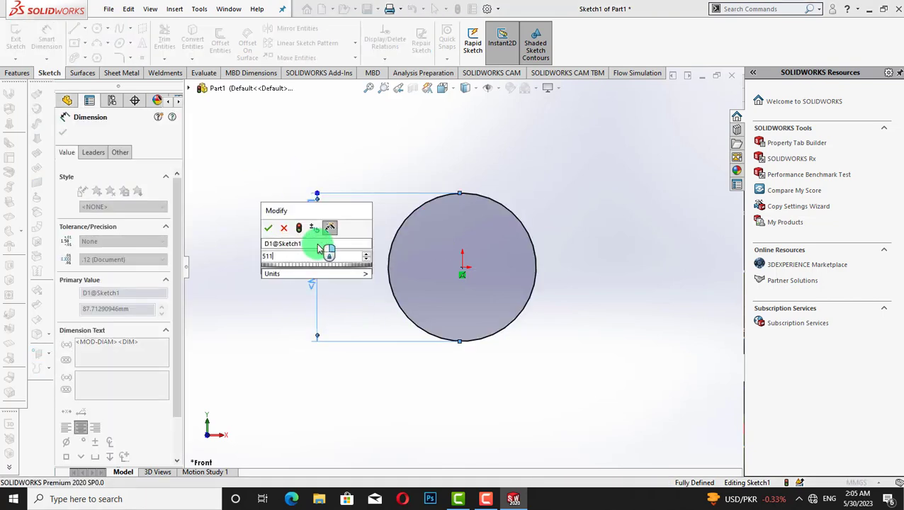
key(Return)
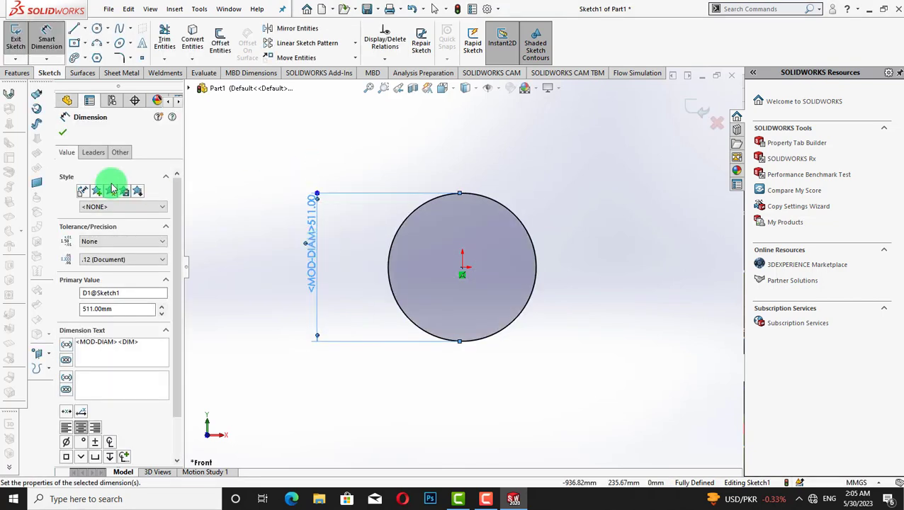
click(63, 132)
- Extrude the circle as a blind boss 20 mm thick to form a disc
click(18, 73)
click(24, 55)
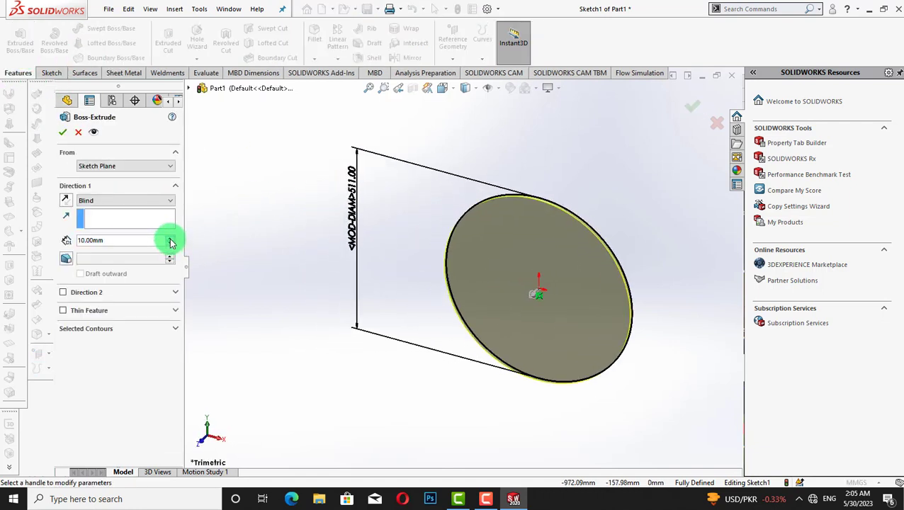
click(170, 240)
click(64, 133)
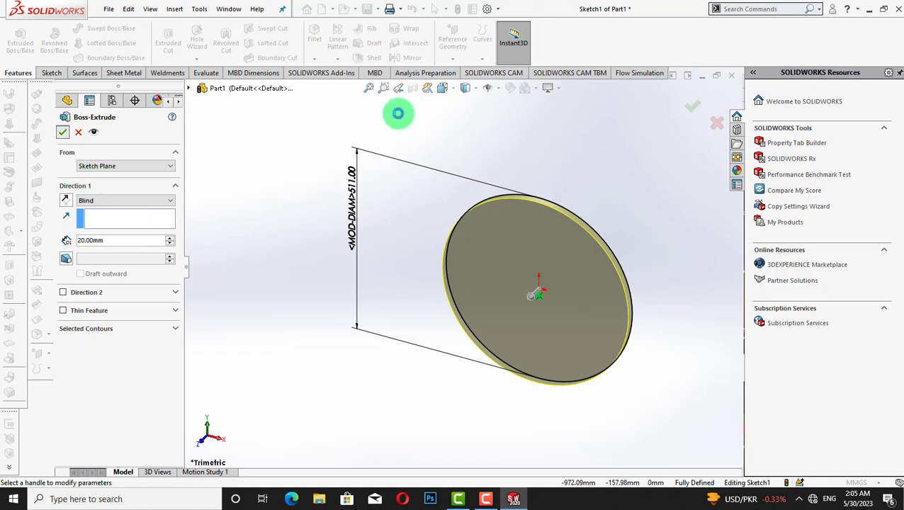
- Start a sketch on the disc's front face and draw a circle about 33 mm in diameter near its upper edge
right_click(562, 296)
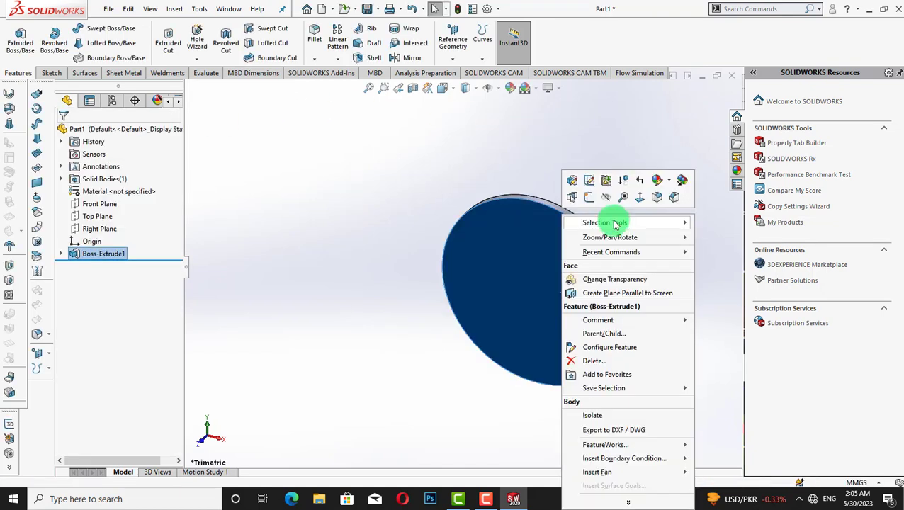
click(637, 193)
right_click(421, 258)
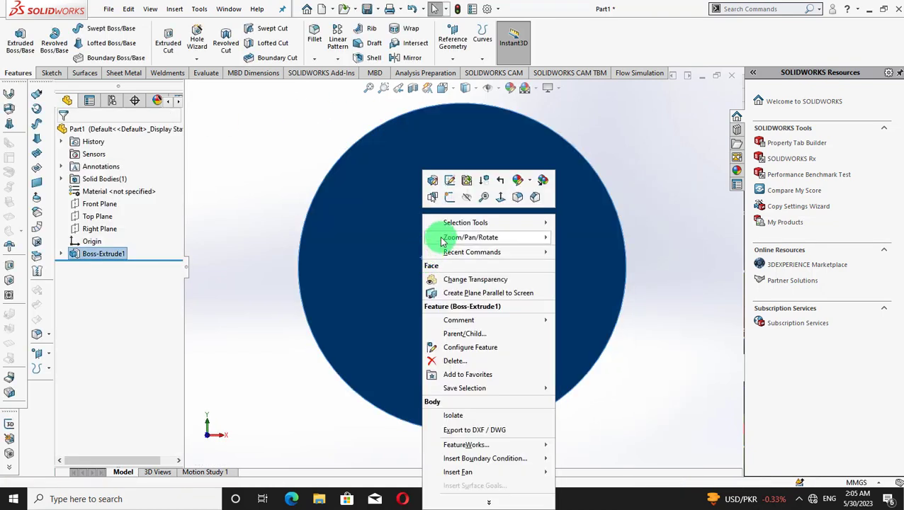
click(451, 200)
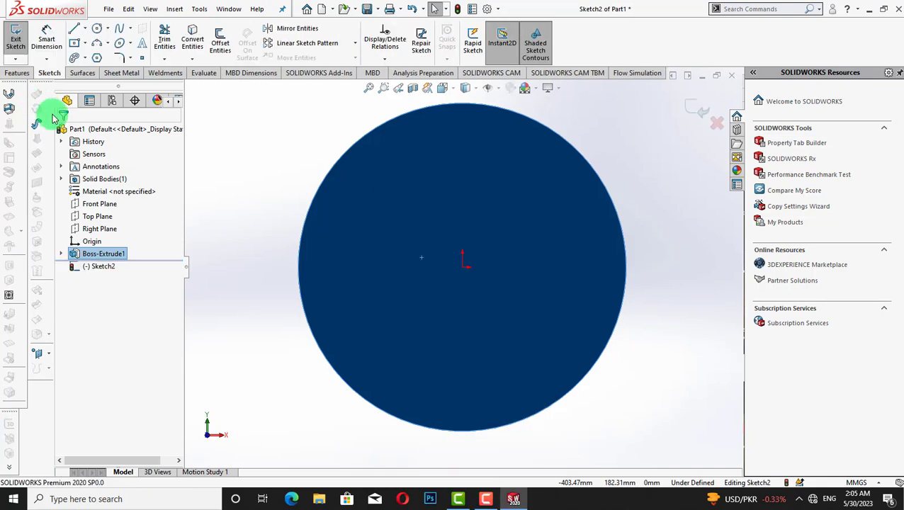
click(98, 28)
click(452, 148)
click(467, 133)
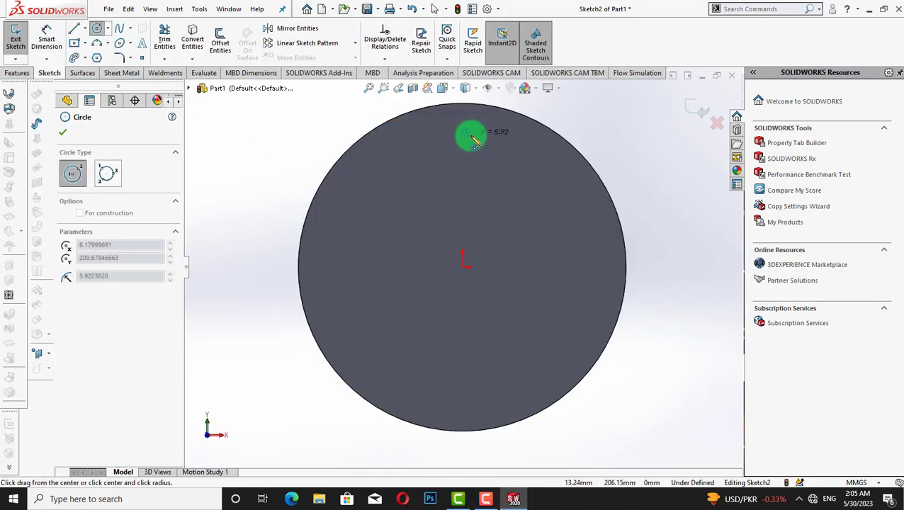
click(477, 138)
key(Escape)
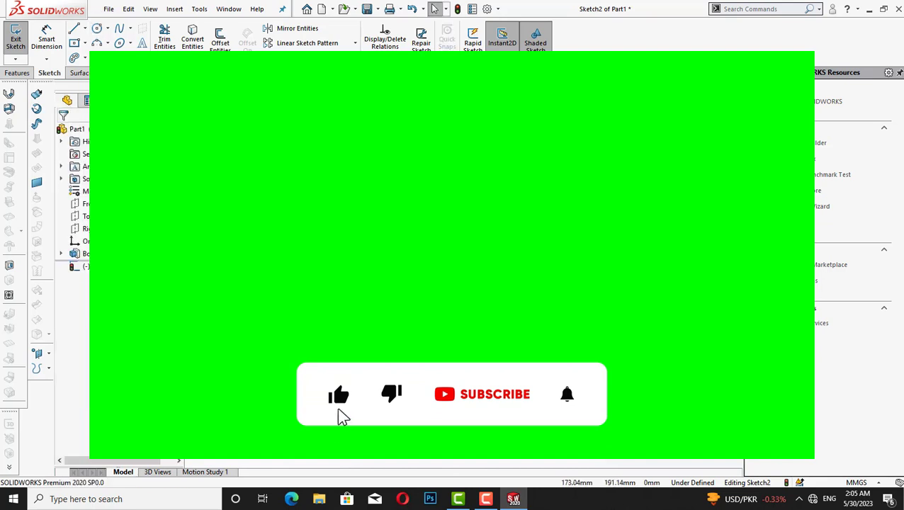
- Dimension the small circle's diameter and set it to 25 mm
click(51, 41)
click(472, 143)
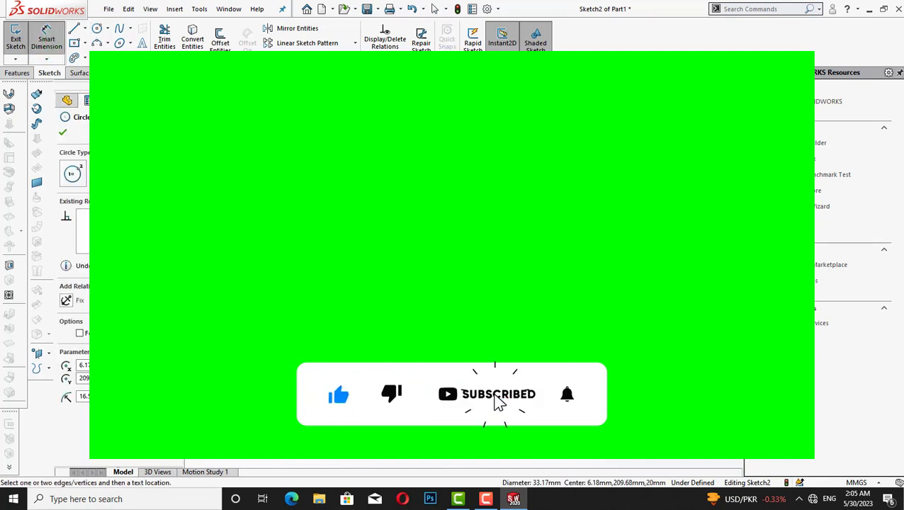
click(506, 117)
text(25)
key(Return)
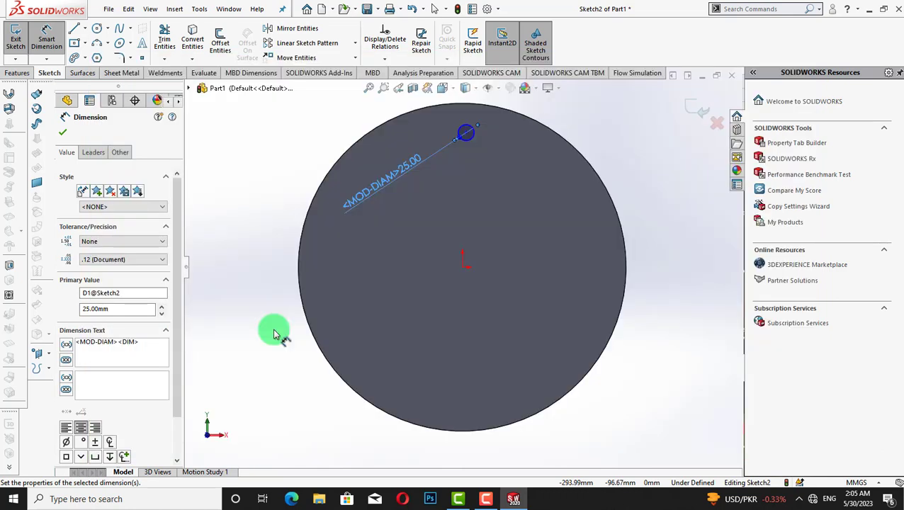
click(62, 135)
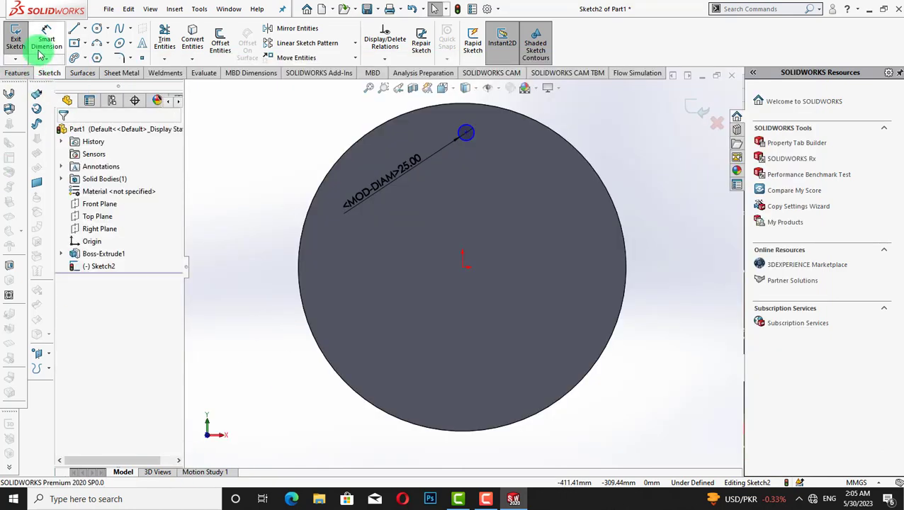
- Dimension the vertical distance from the origin to the small circle's centre and set it to 190 mm
click(465, 132)
click(464, 267)
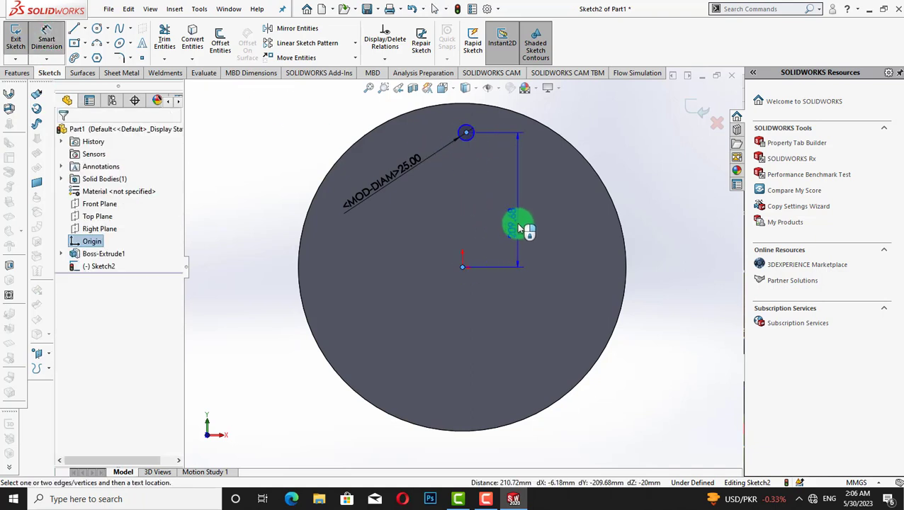
click(519, 228)
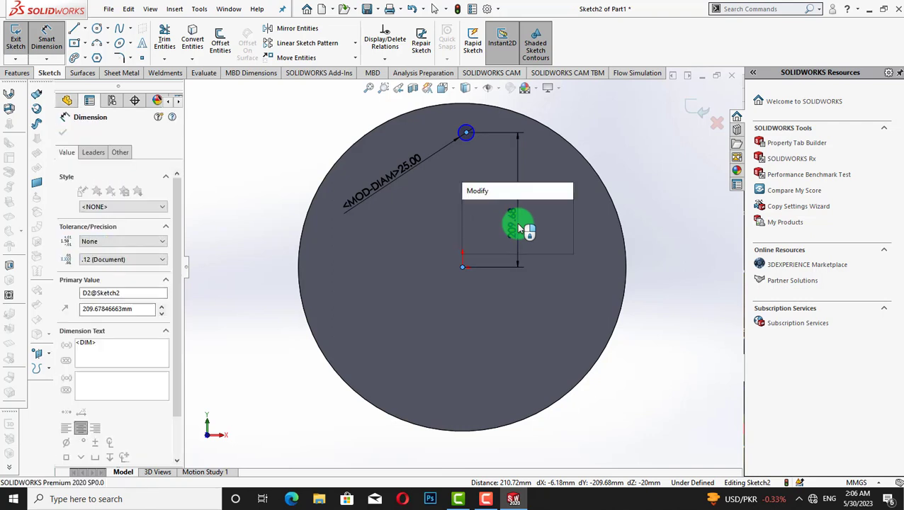
text(19)
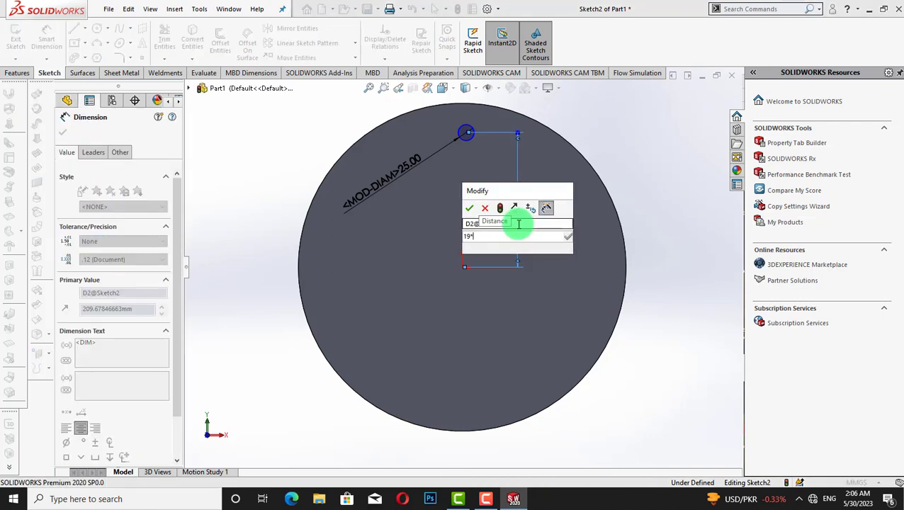
key(BackSpace)
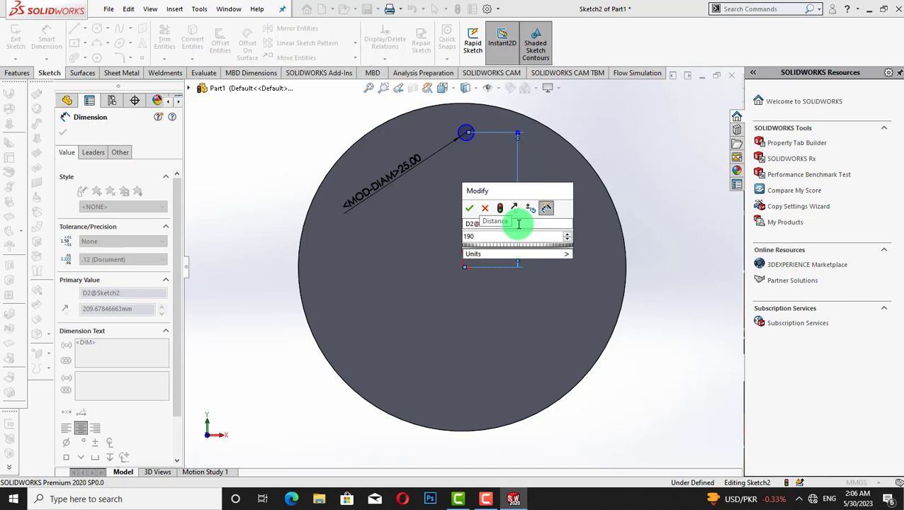
text(0)
key(Return)
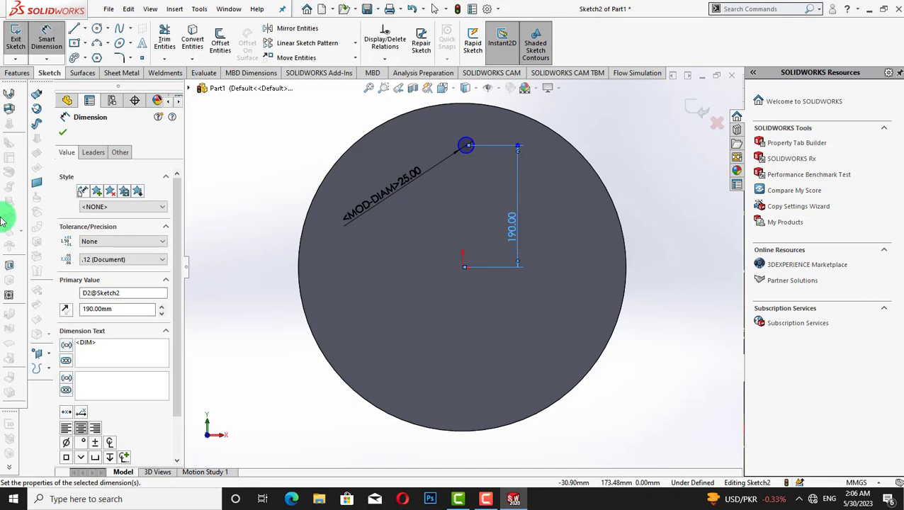
click(62, 133)
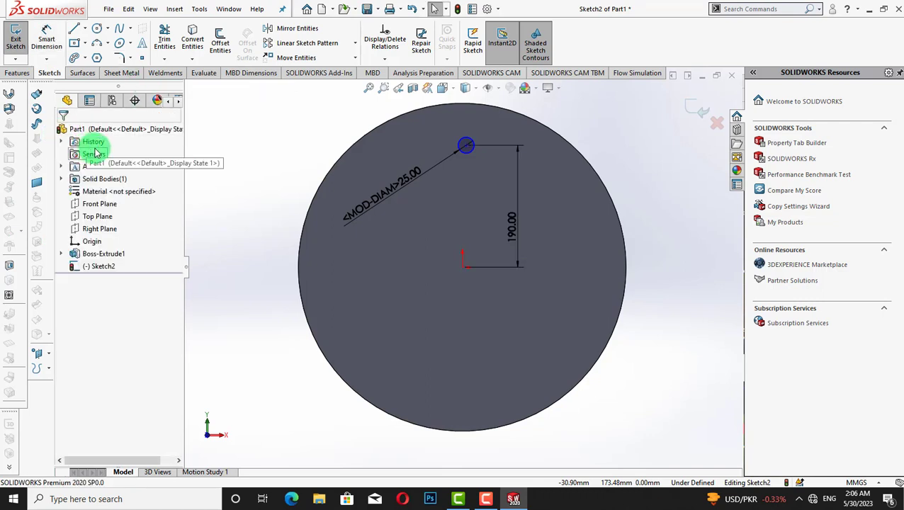
- Cut-extrude the small circle through the disc to make a hole
click(19, 75)
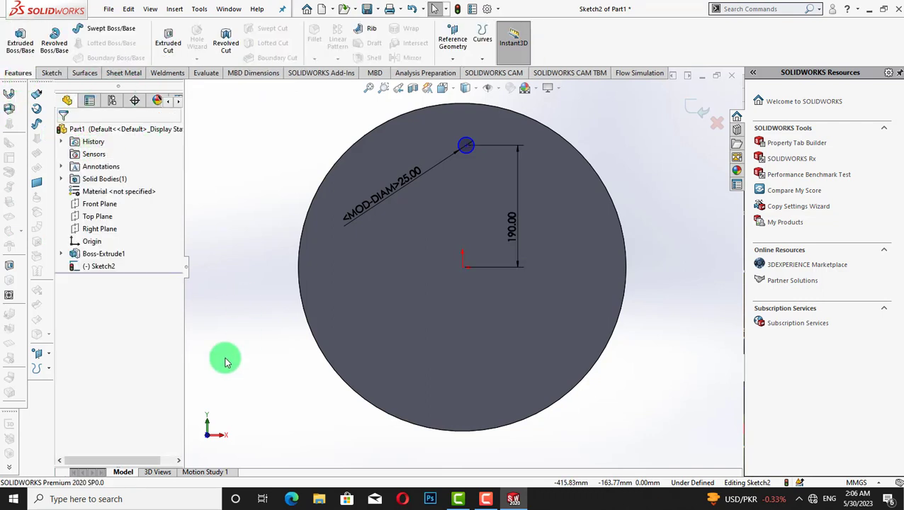
click(168, 44)
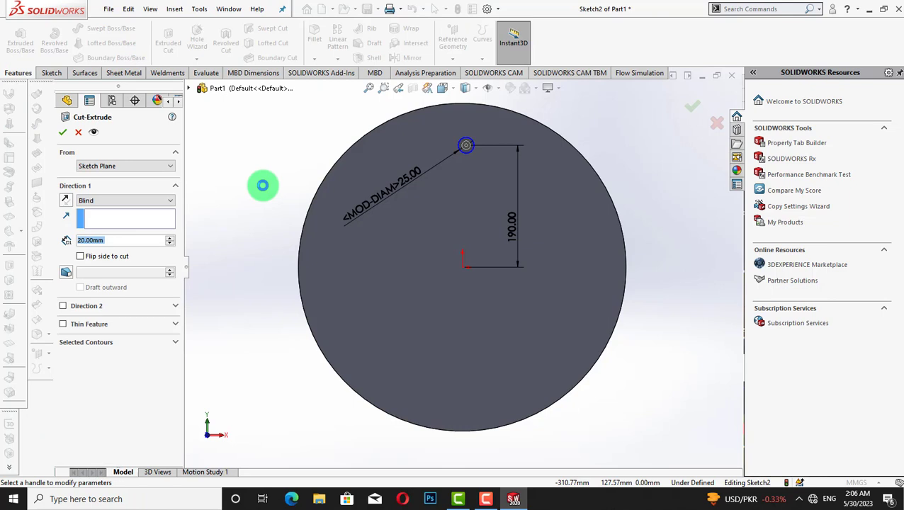
click(125, 201)
click(128, 222)
click(62, 132)
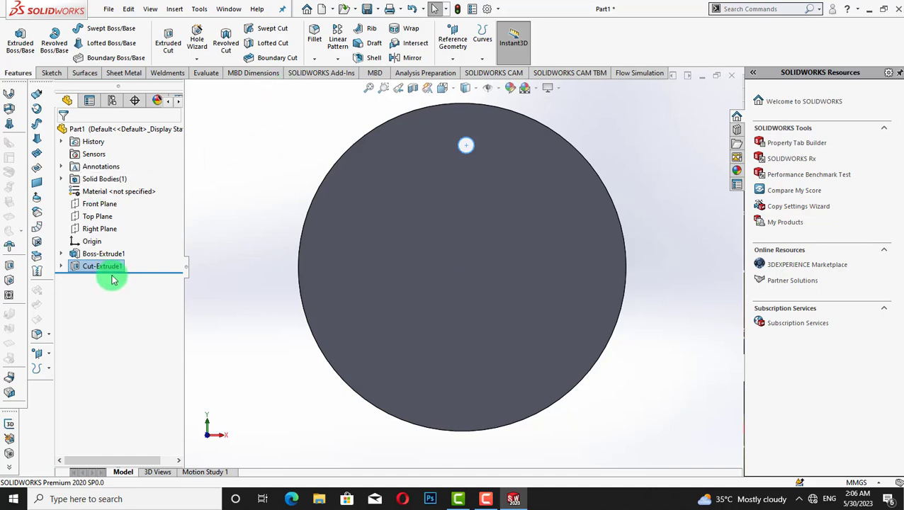
- Create a circular pattern of the hole about the disc's outer edge with 9 equally spaced instances over 360 degrees
click(338, 61)
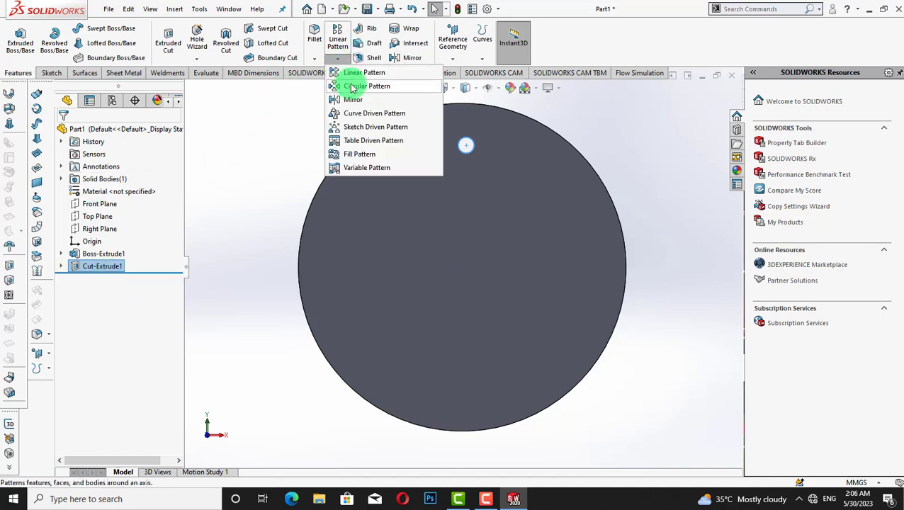
click(346, 86)
click(374, 134)
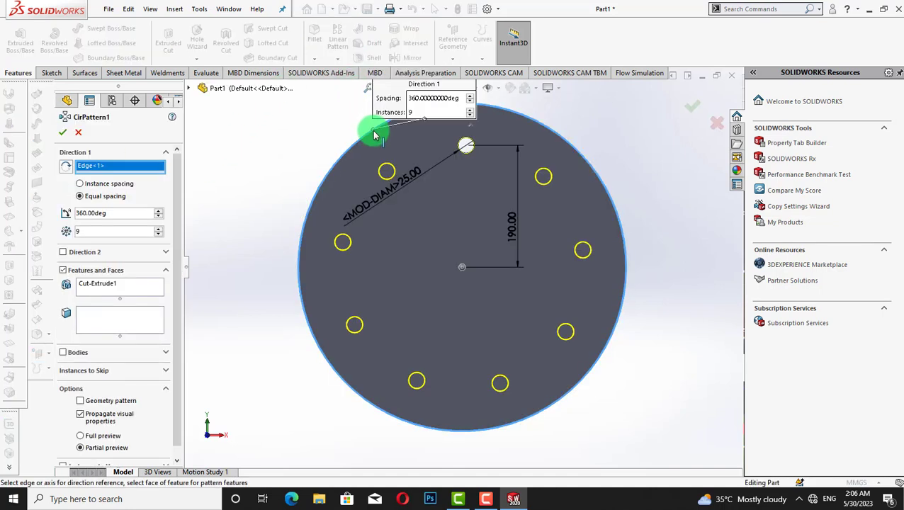
click(63, 134)
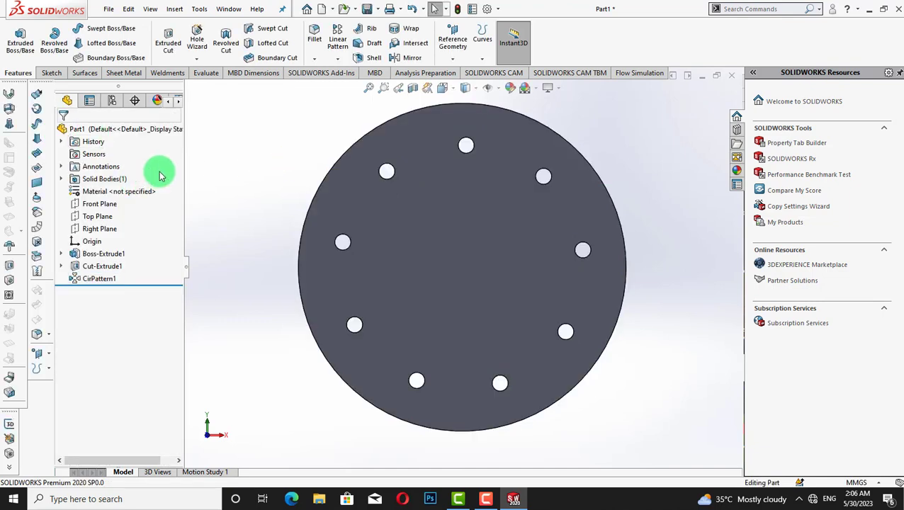
- Start a sketch on the disc's back face and draw a circle about 83 mm in diameter centred on the origin
key(ctrl+4)
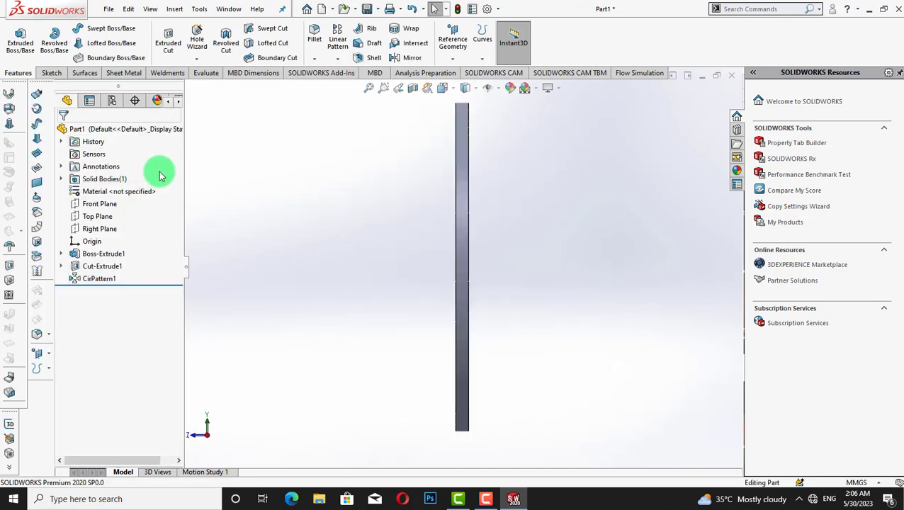
key(Left)
right_click(471, 297)
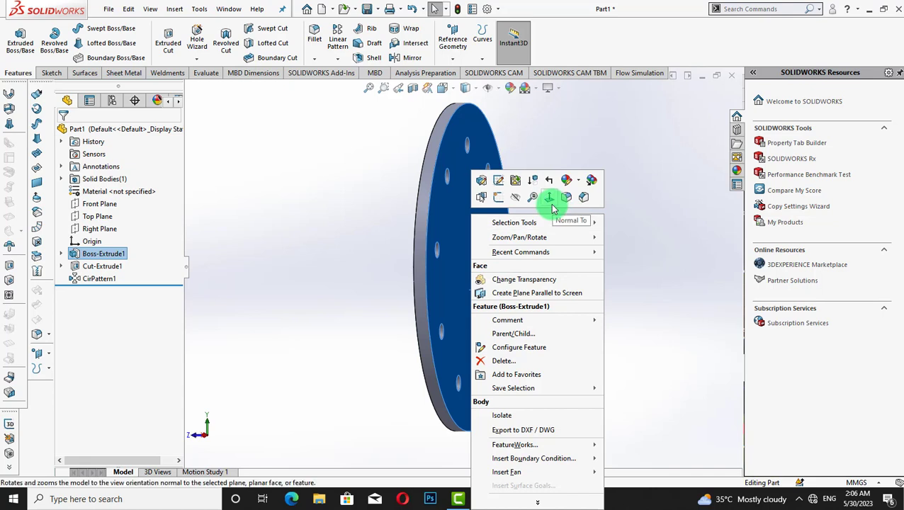
click(553, 208)
right_click(400, 217)
click(422, 197)
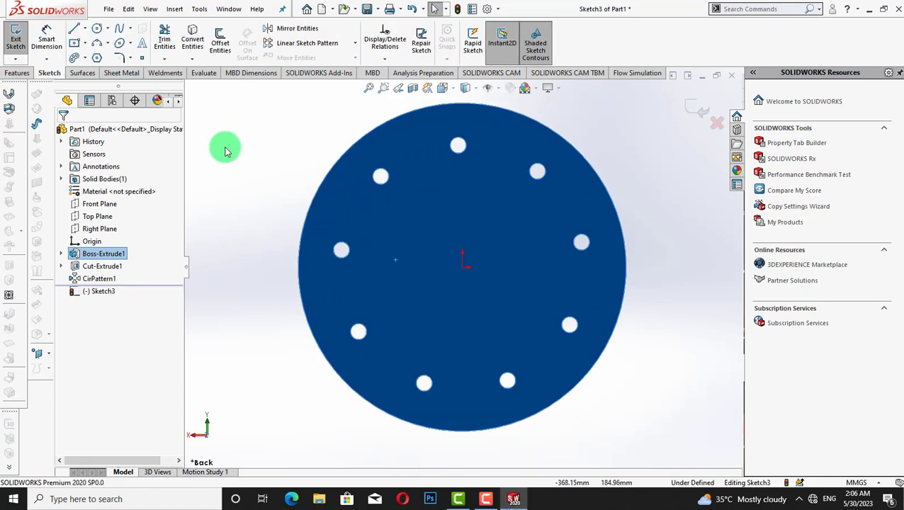
click(97, 29)
click(463, 264)
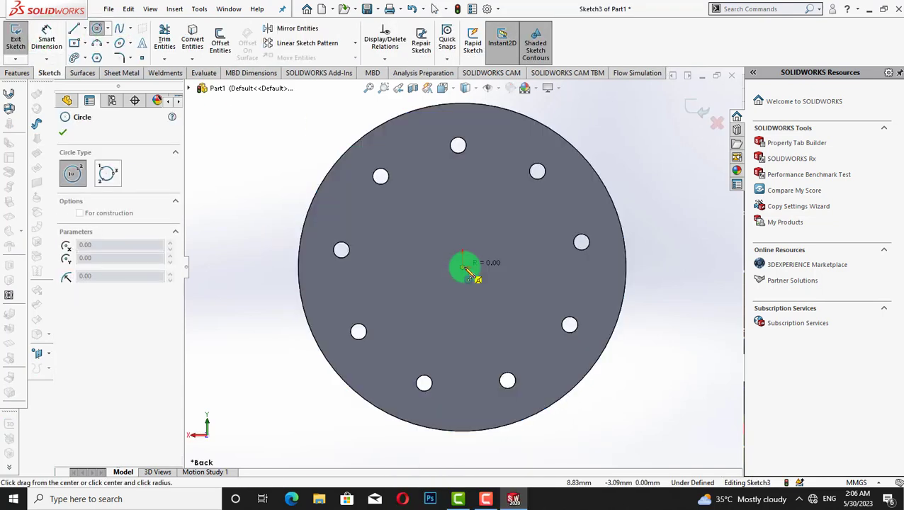
click(484, 277)
right_click(250, 256)
click(250, 260)
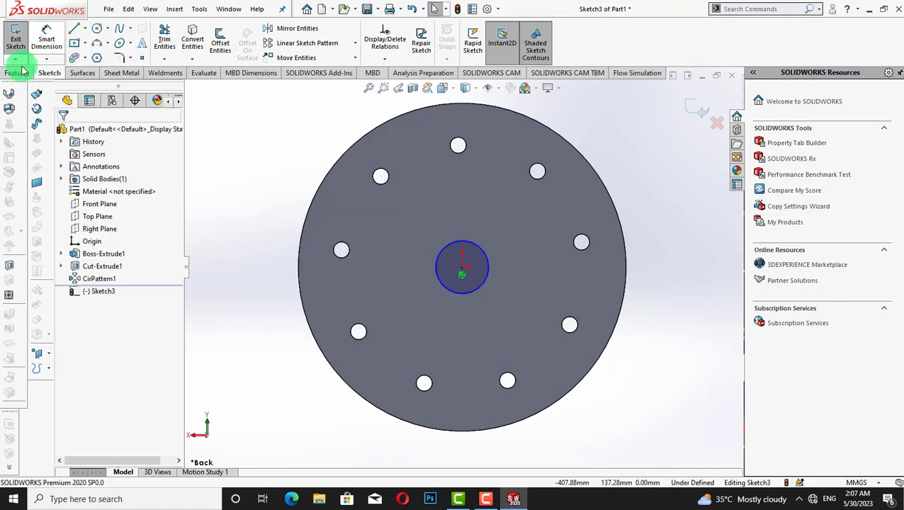
- Dimension the centre circle on the disc's back face and set its diameter to 75 mm
click(46, 39)
click(436, 268)
click(246, 251)
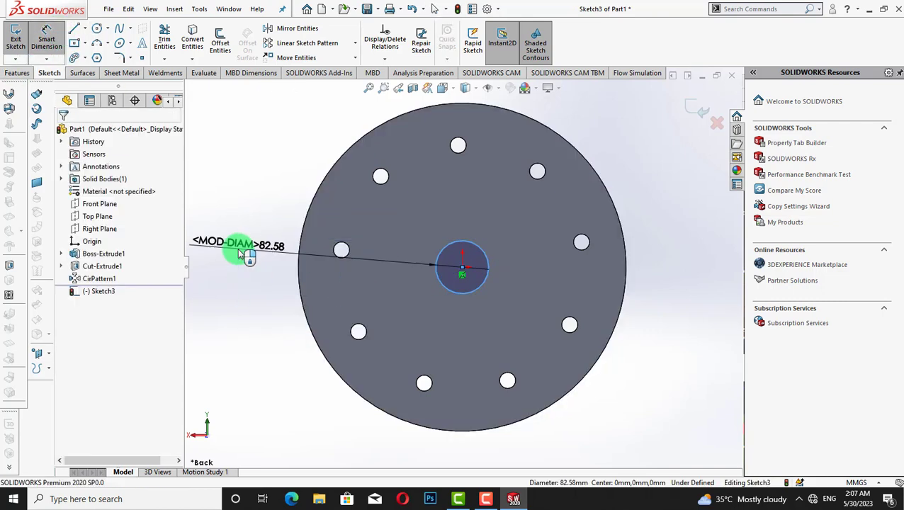
text(75)
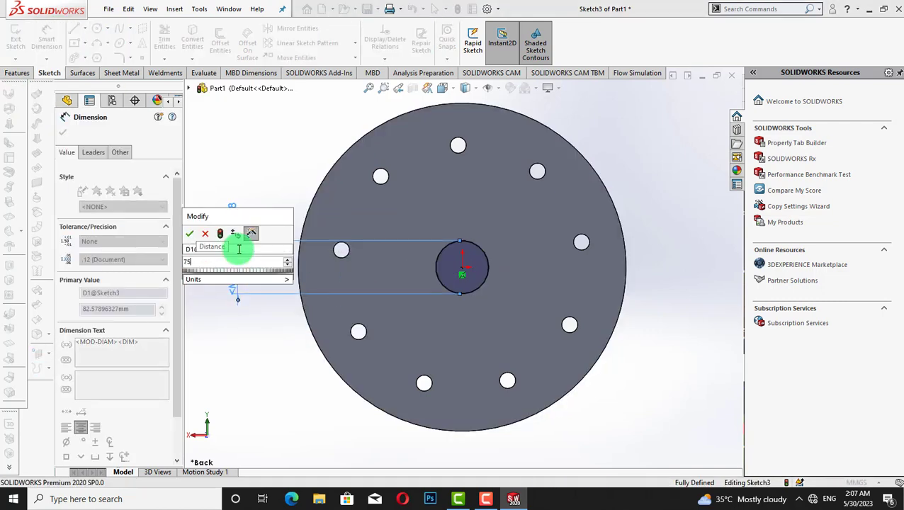
key(Return)
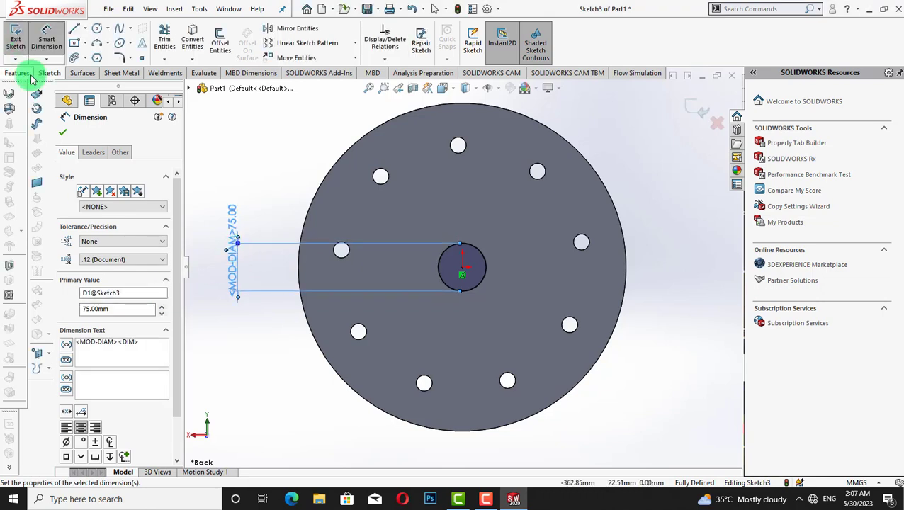
click(62, 132)
- Extrude the 75 mm circle 300 mm as a blind boss merged with the disc to form a shaft
click(17, 73)
click(20, 39)
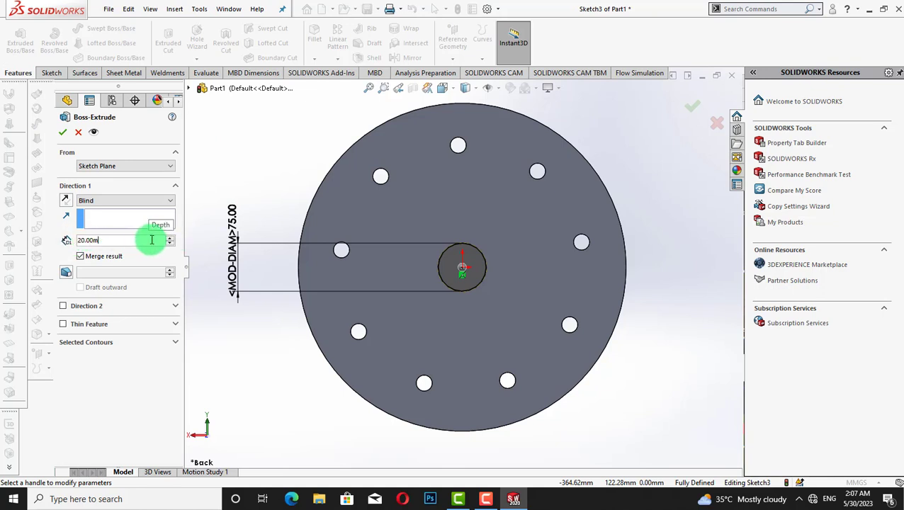
key(BackSpace)
key(BackSpace)
key(BackSpace)
key(BackSpace)
key(BackSpace)
key(BackSpace)
text(25)
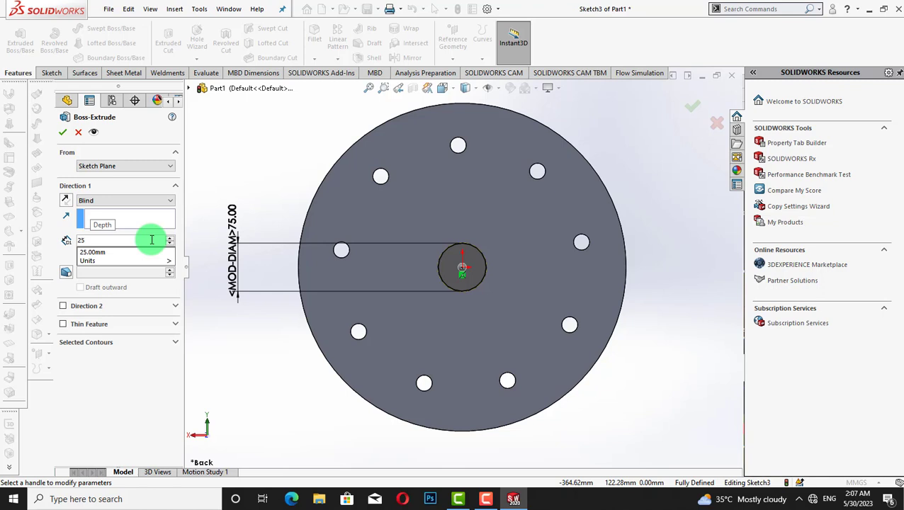
key(BackSpace)
text(3)
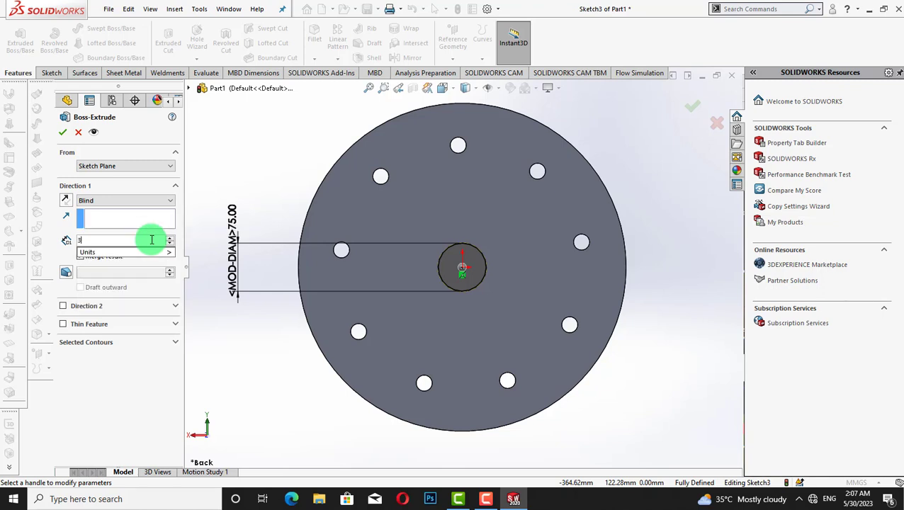
text(0)
key(Return)
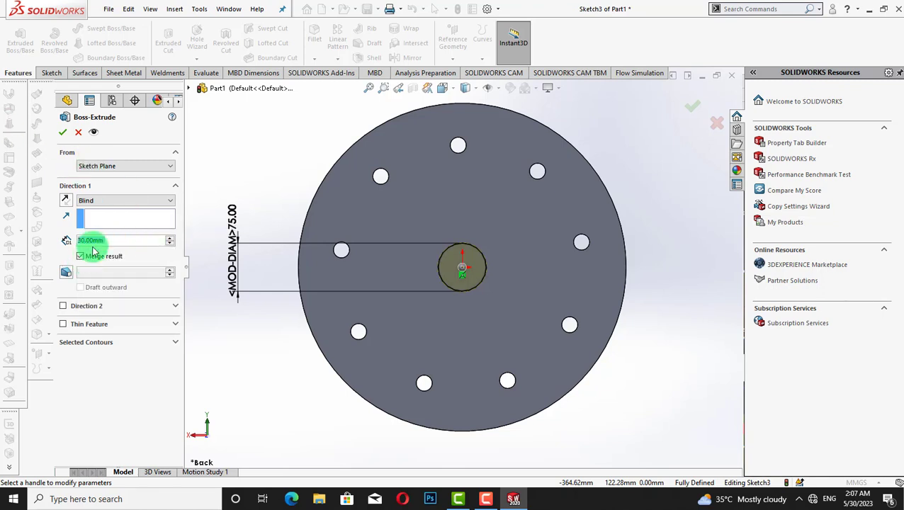
key(BackSpace)
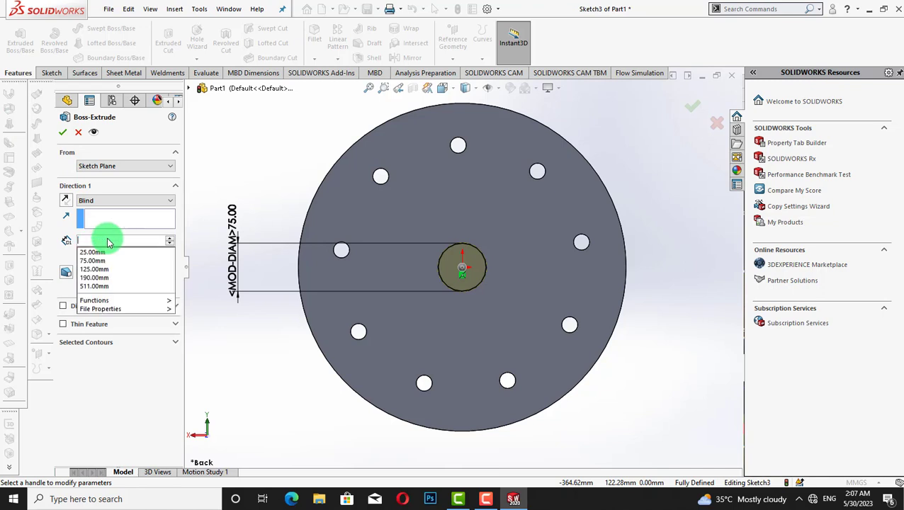
text(300.00mm)
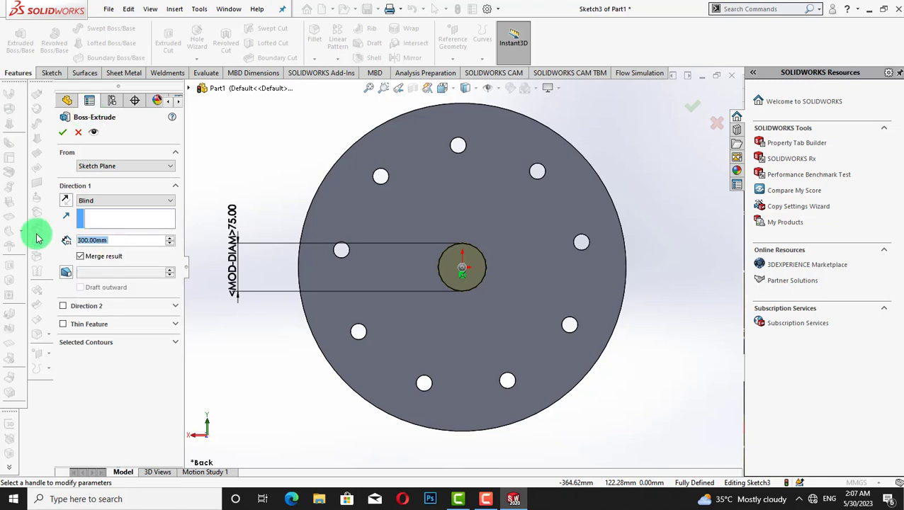
click(62, 132)
- Examine the disc and shaft from several sides and inspect the shaft's free end up close
key(ctrl+4)
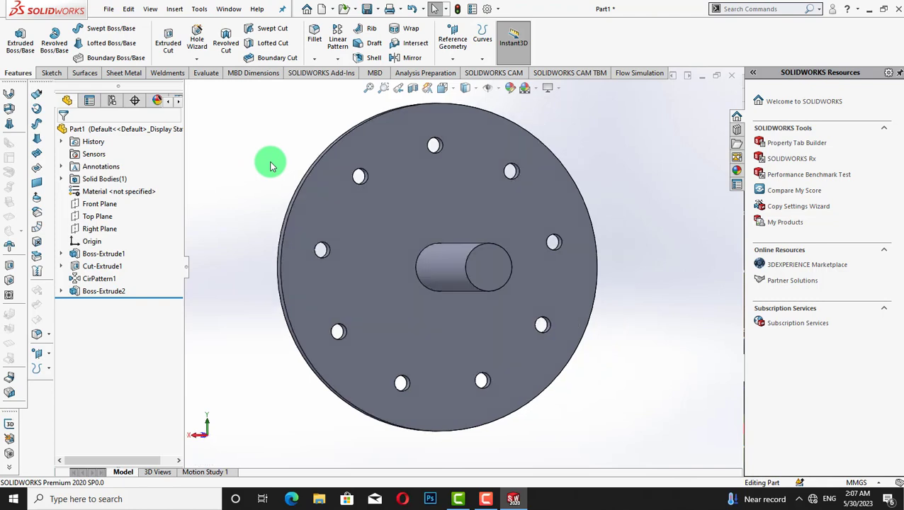
key(ctrl+7)
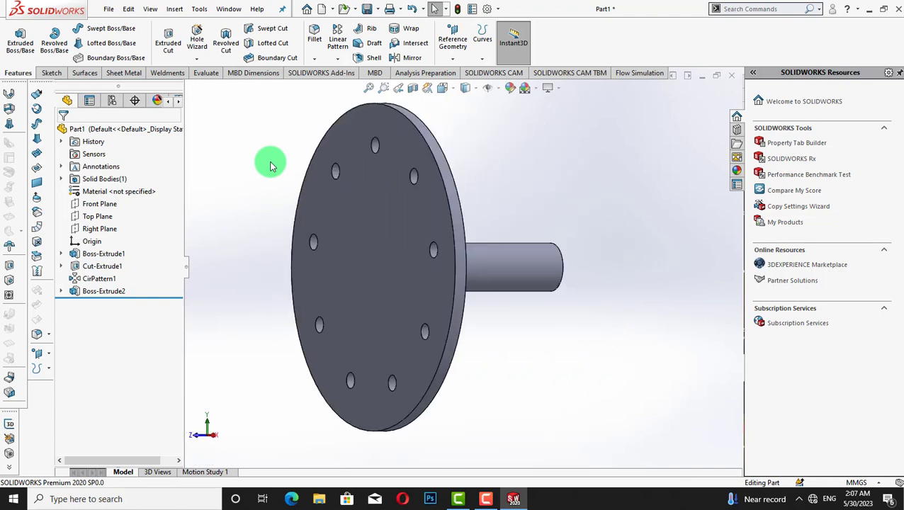
key(ctrl+4)
key(ctrl+7)
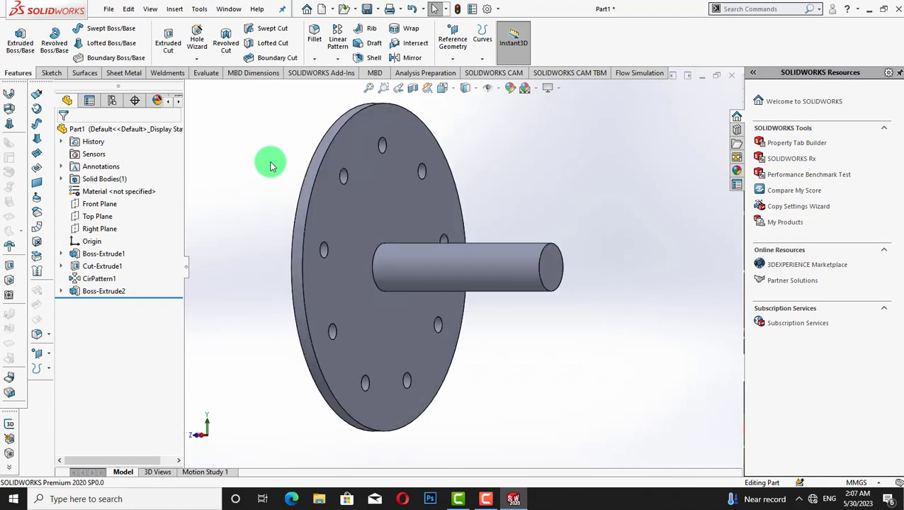
key(ctrl+4)
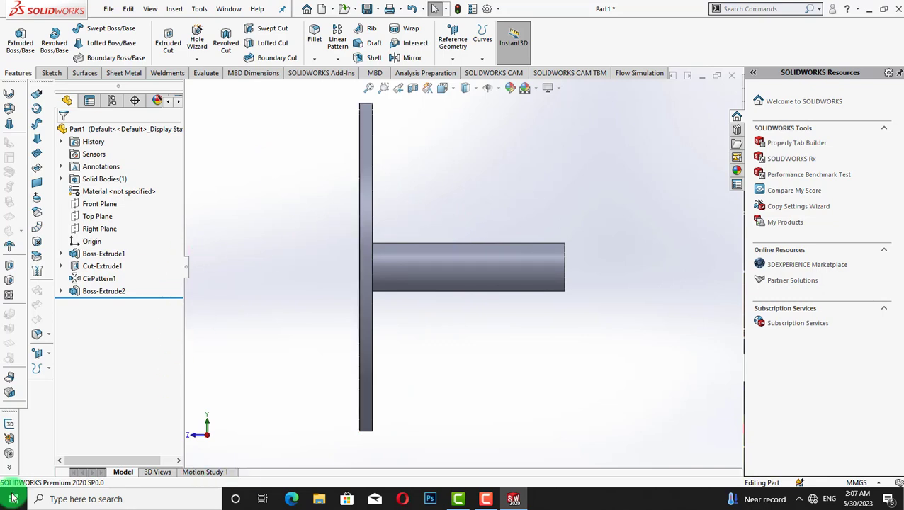
scroll(504, 131, down, 3)
right_click(507, 132)
click(573, 193)
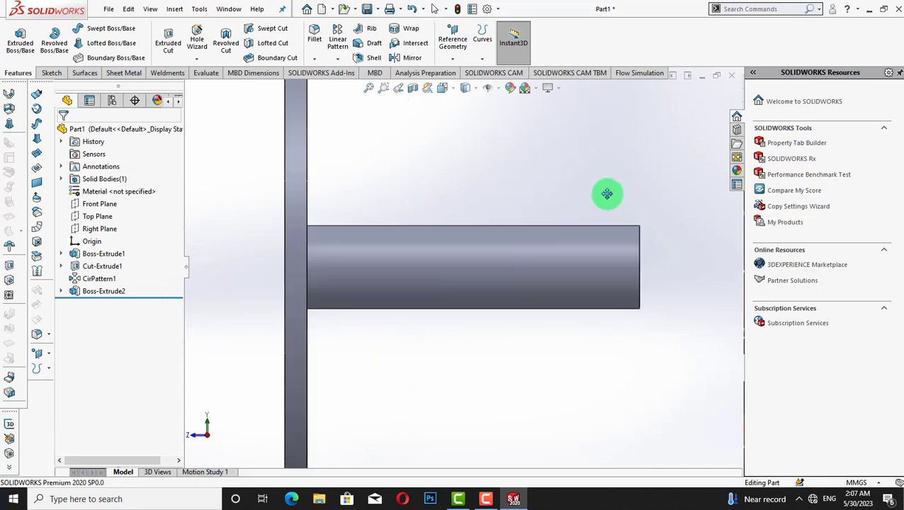
drag(607, 194, 477, 201)
scroll(476, 272, down, 2)
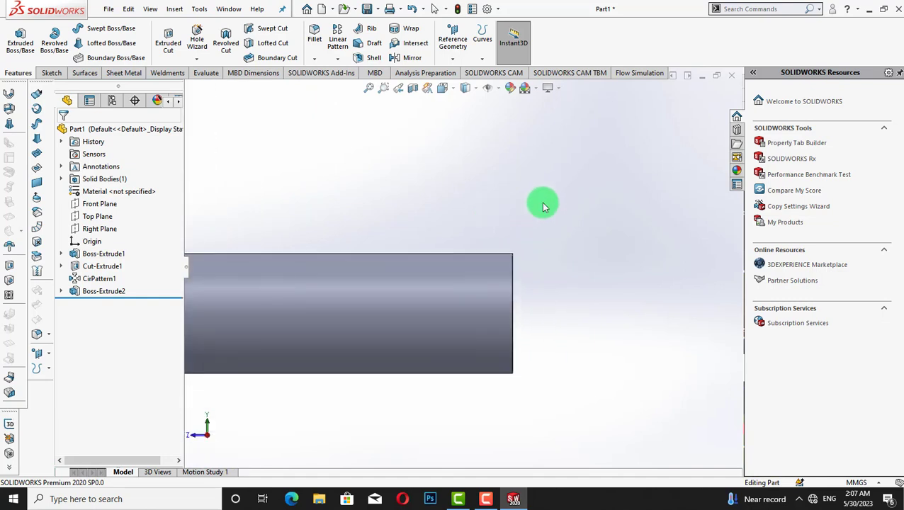
key(Escape)
key(Left)
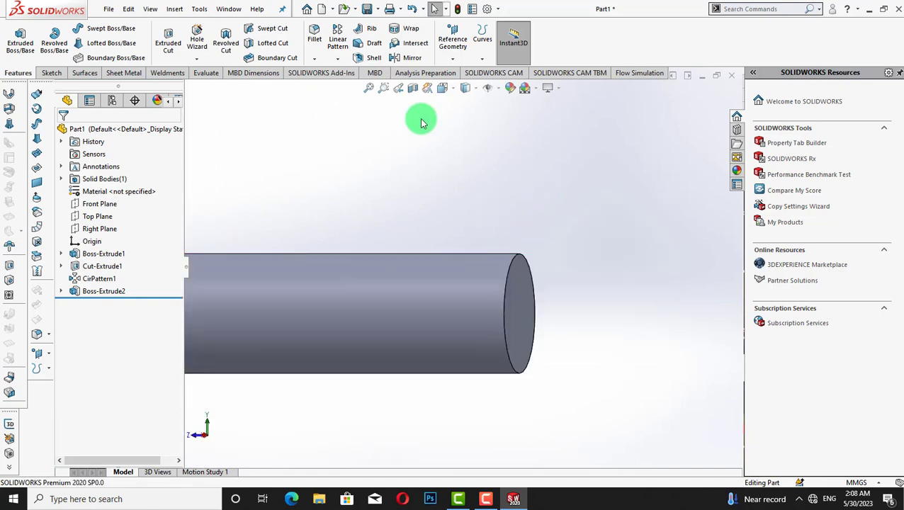
- Try to round the circular edge at the shaft's free end with a 10 mm fillet
click(316, 59)
click(329, 74)
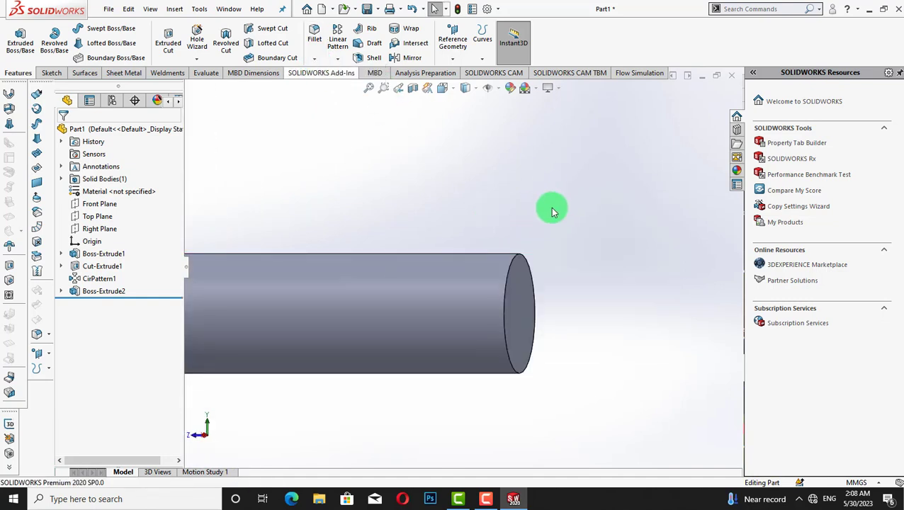
click(518, 260)
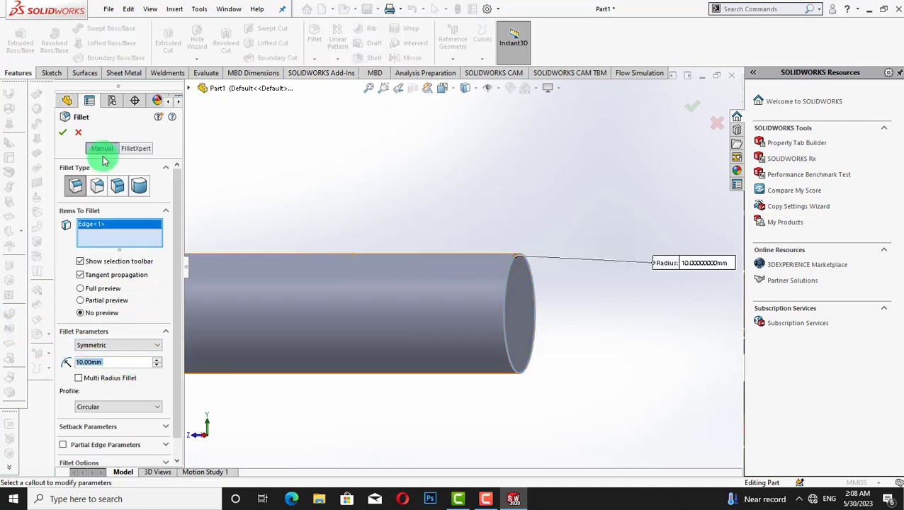
click(62, 132)
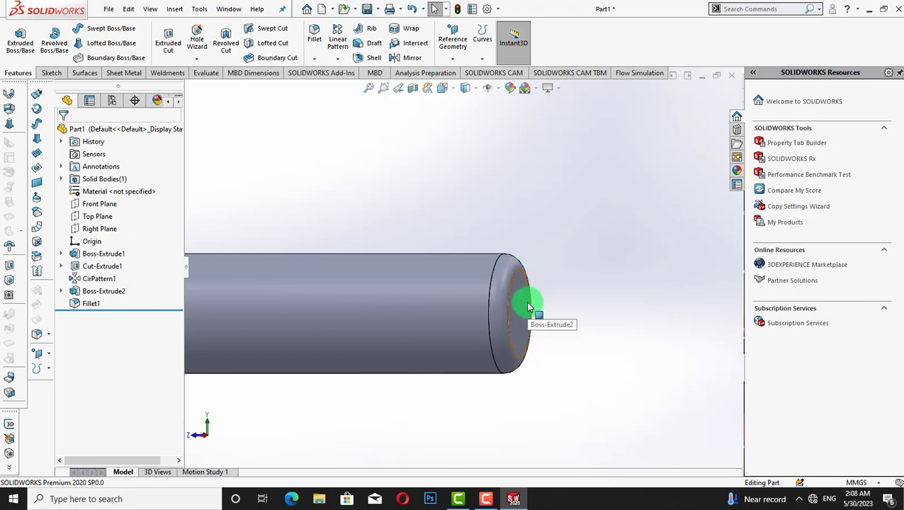
key(ctrl+z)
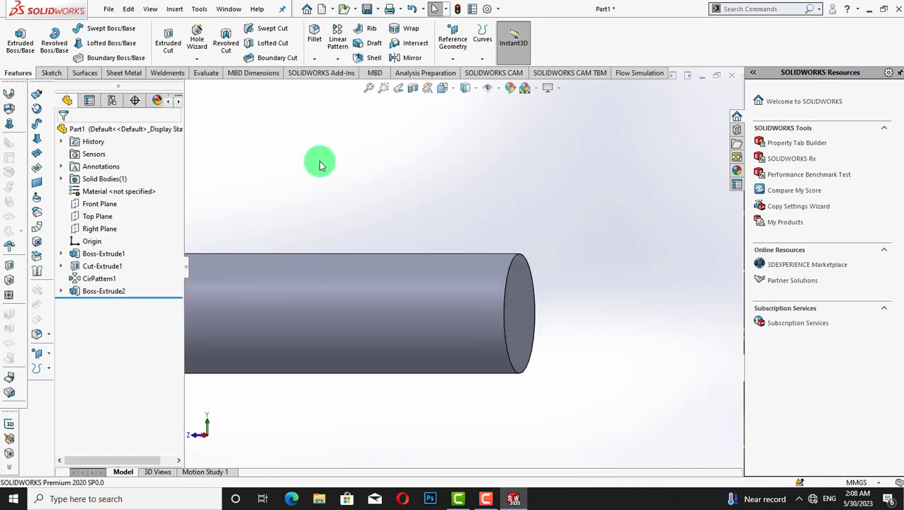
- Round the circular edge at the shaft's free end with a symmetric 5 mm fillet
click(314, 59)
click(316, 72)
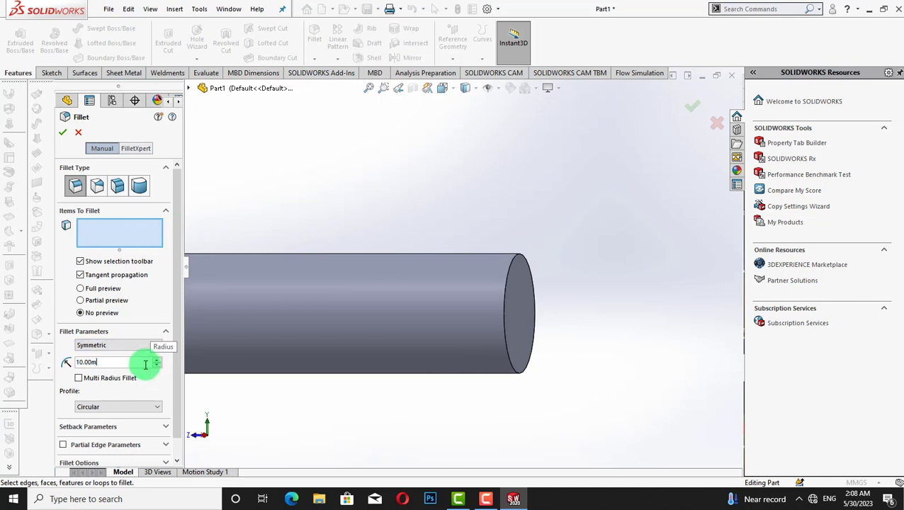
key(BackSpace)
key(BackSpace)
key(BackSpace)
key(BackSpace)
key(BackSpace)
key(BackSpace)
key(BackSpace)
text(5)
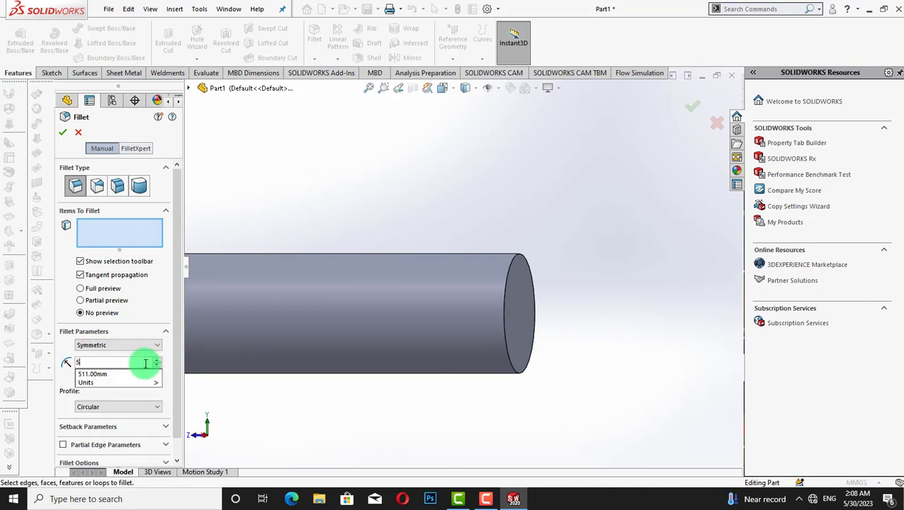
key(Return)
click(509, 267)
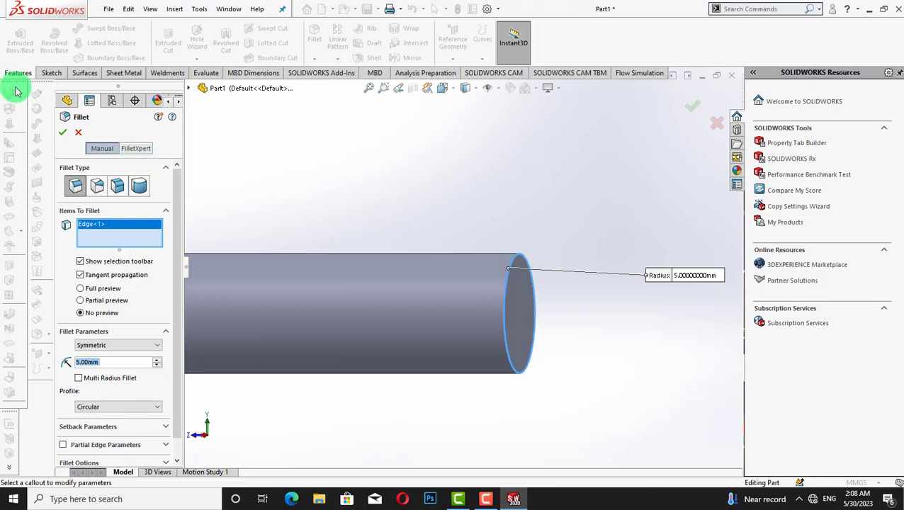
click(63, 133)
right_click(521, 302)
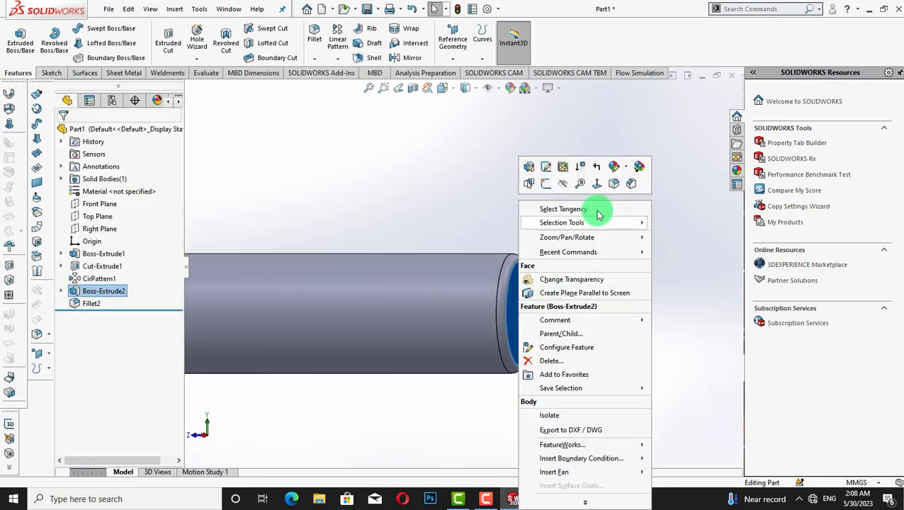
click(666, 250)
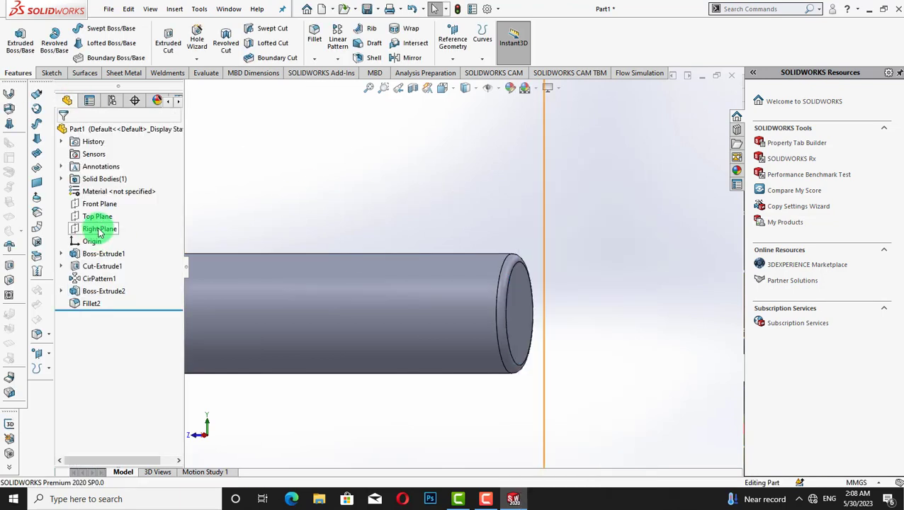
- Orient the view normal to the Right Plane and start a sketch on that plane at the shaft's free end
right_click(101, 230)
click(145, 213)
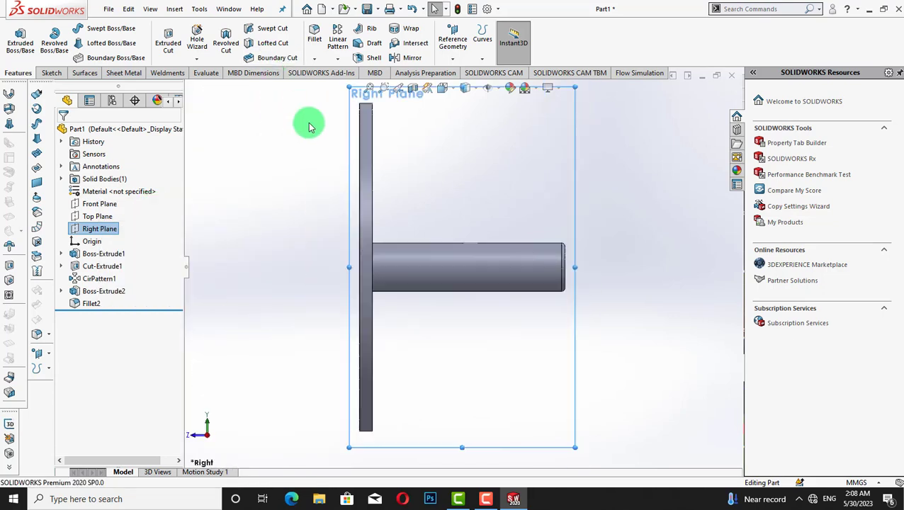
click(264, 204)
right_click(275, 185)
click(319, 248)
drag(509, 267, 368, 324)
scroll(368, 324, down, 1)
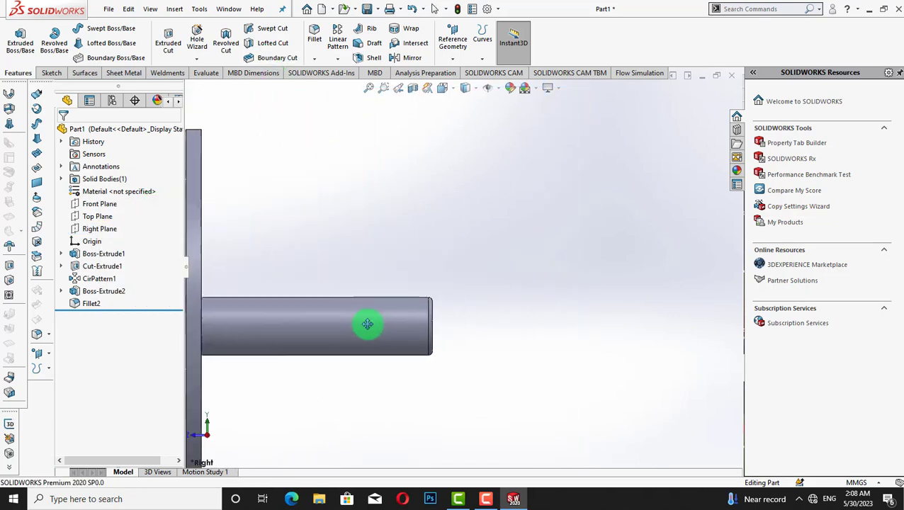
scroll(368, 324, down, 8)
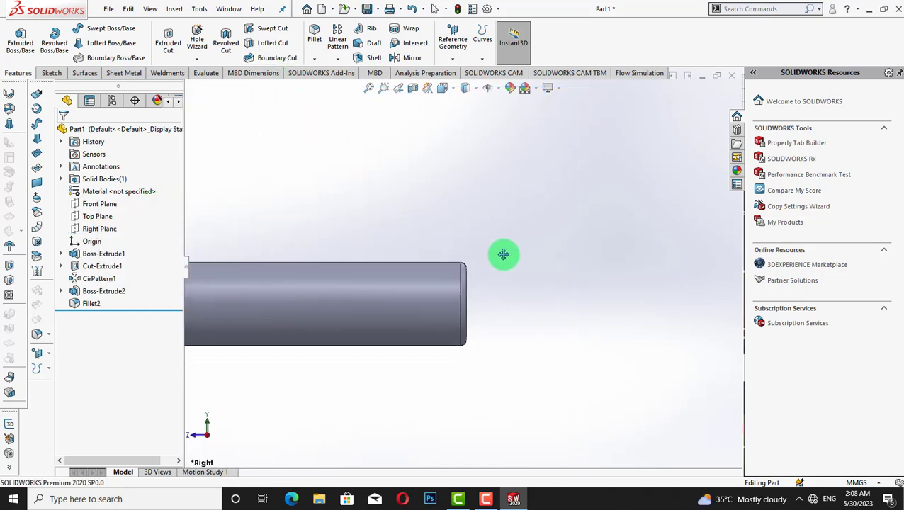
right_click(527, 220)
click(549, 228)
right_click(95, 228)
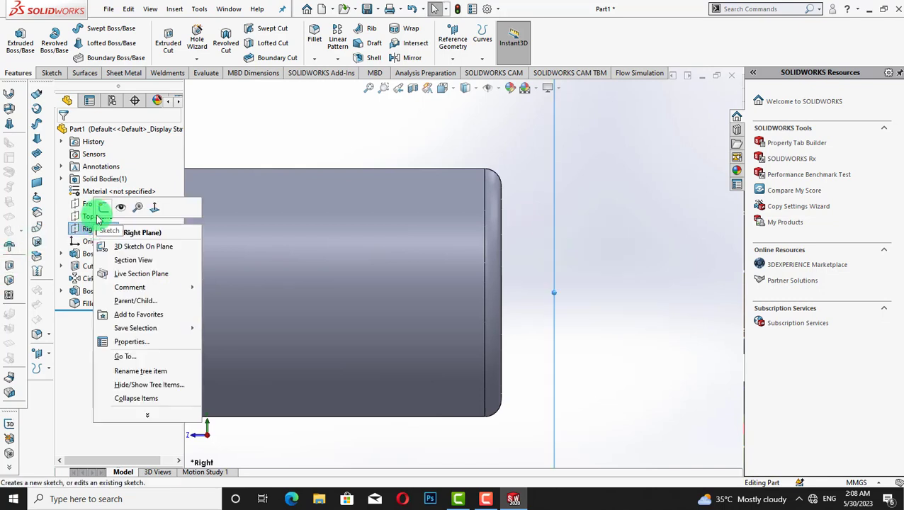
click(103, 207)
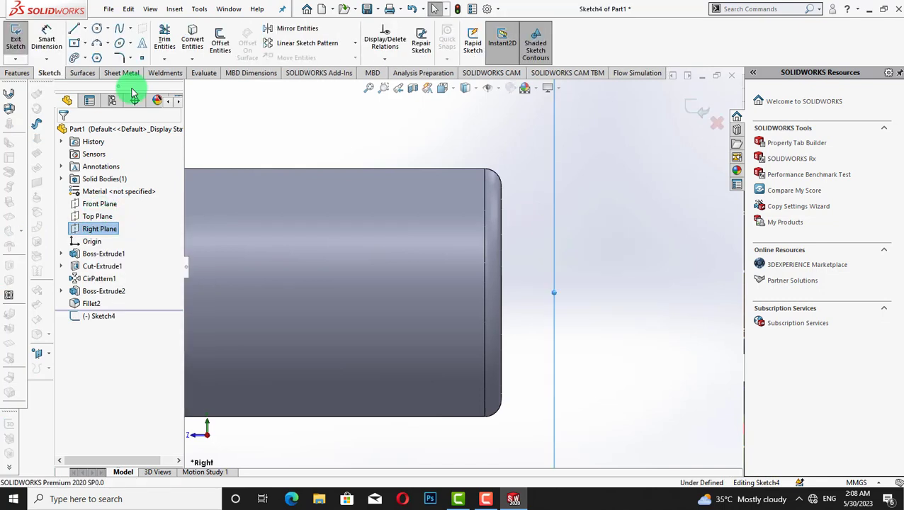
- Draw a horizontal centerline about 28 mm long along the shaft's axis, running inward from the middle of its free end
click(74, 29)
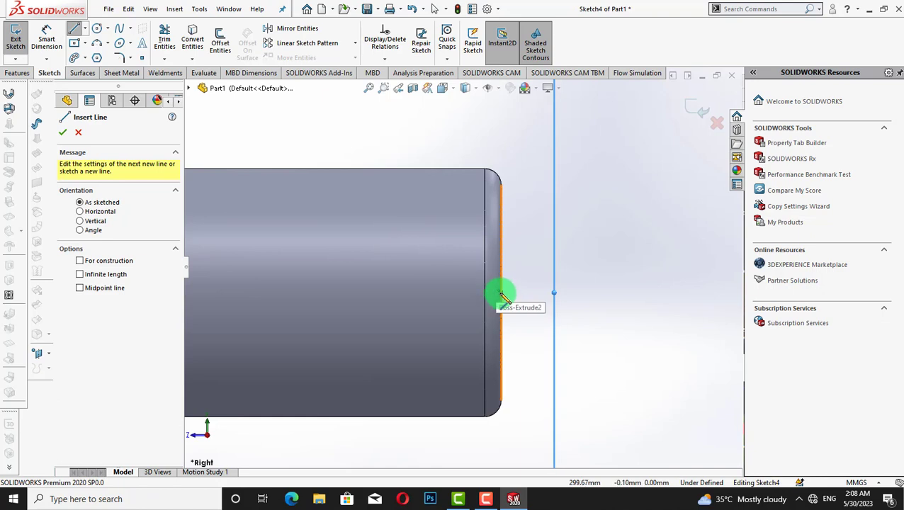
click(85, 34)
click(95, 57)
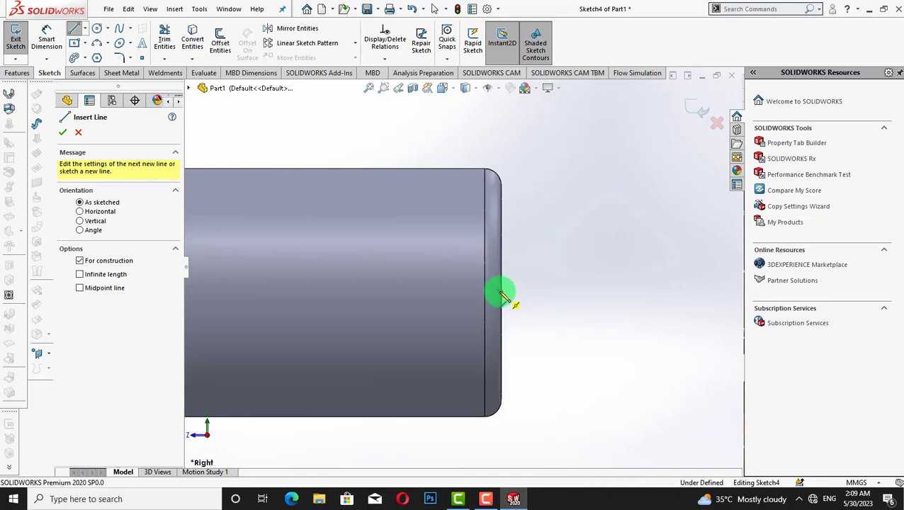
drag(500, 292, 409, 292)
right_click(576, 218)
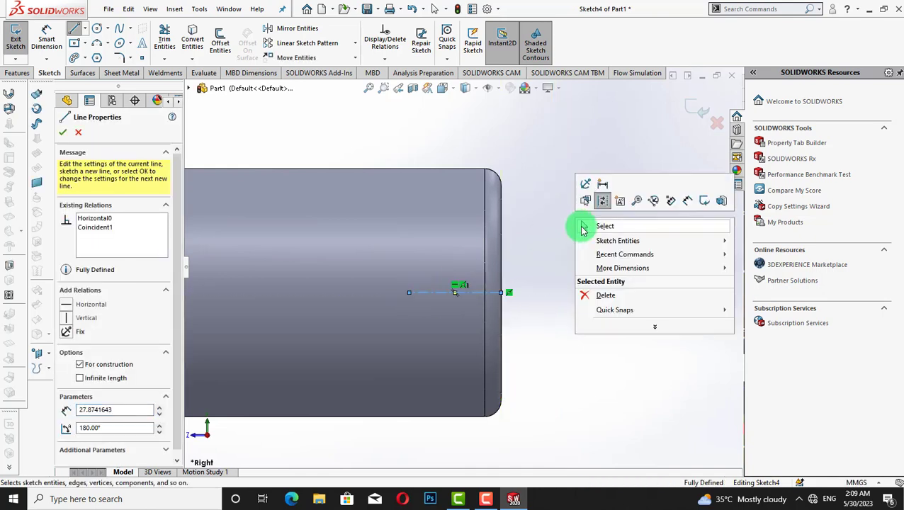
click(585, 226)
right_click(438, 294)
click(452, 265)
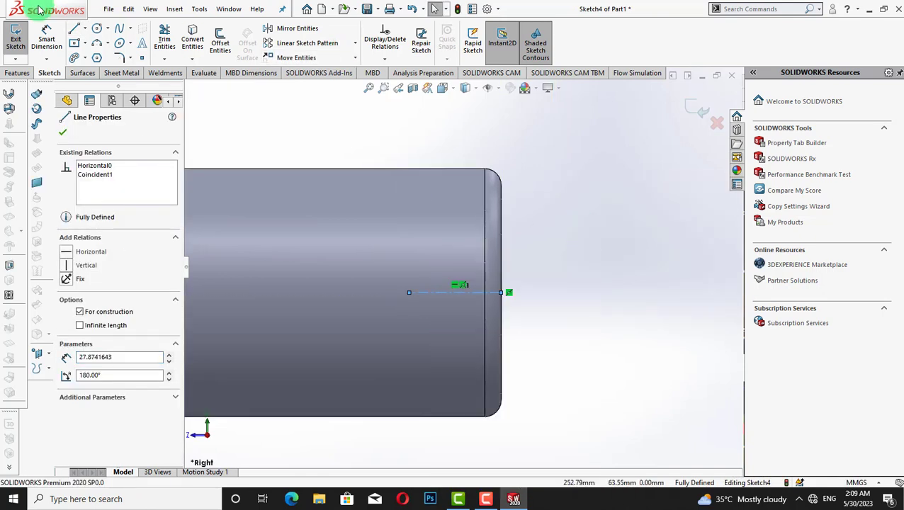
- Draw a 45° line about 8.8 mm long from the centerline near the shaft's free end, rising outward past the end face
click(78, 29)
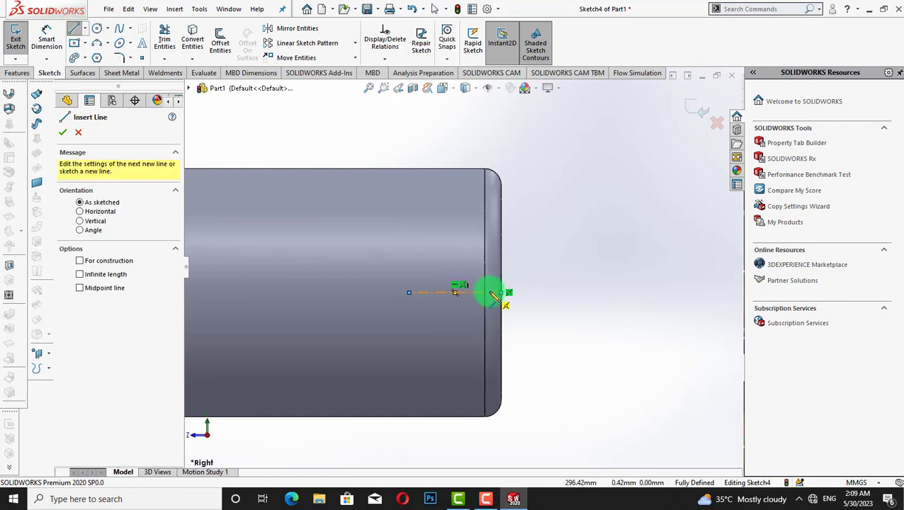
drag(490, 292, 510, 272)
right_click(540, 280)
click(561, 289)
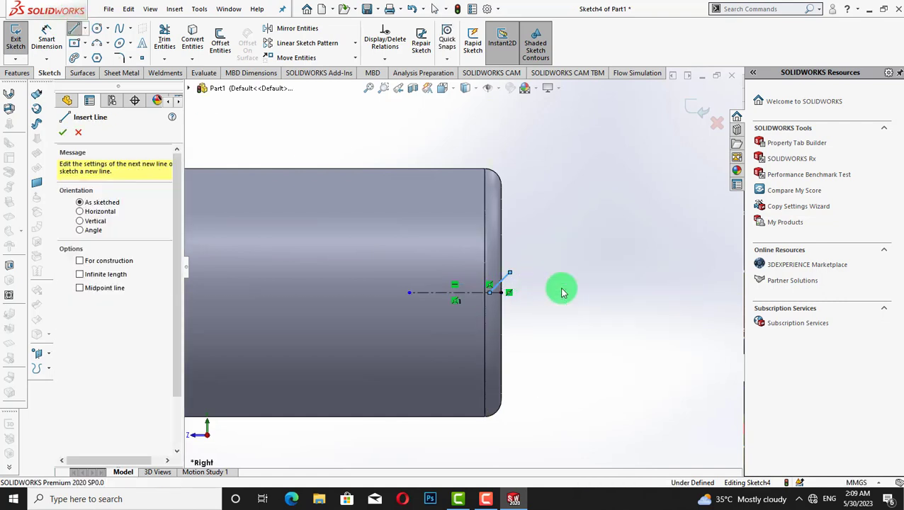
key(Escape)
- Mirror the sloped line about the horizontal centerline, keeping the original
click(291, 29)
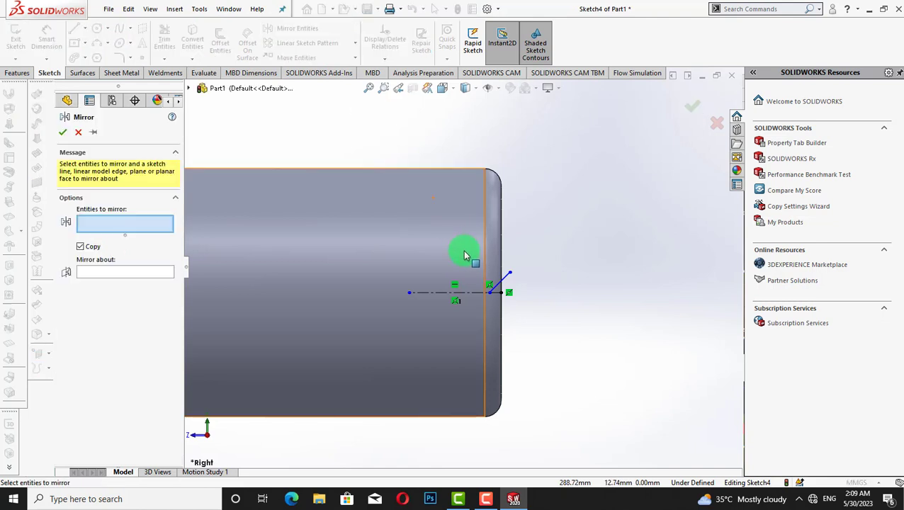
click(505, 276)
click(117, 272)
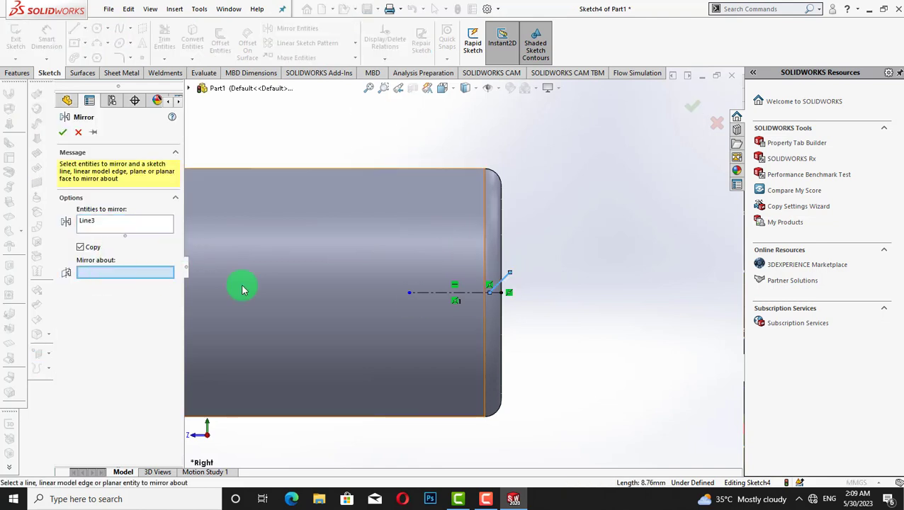
click(431, 294)
click(63, 133)
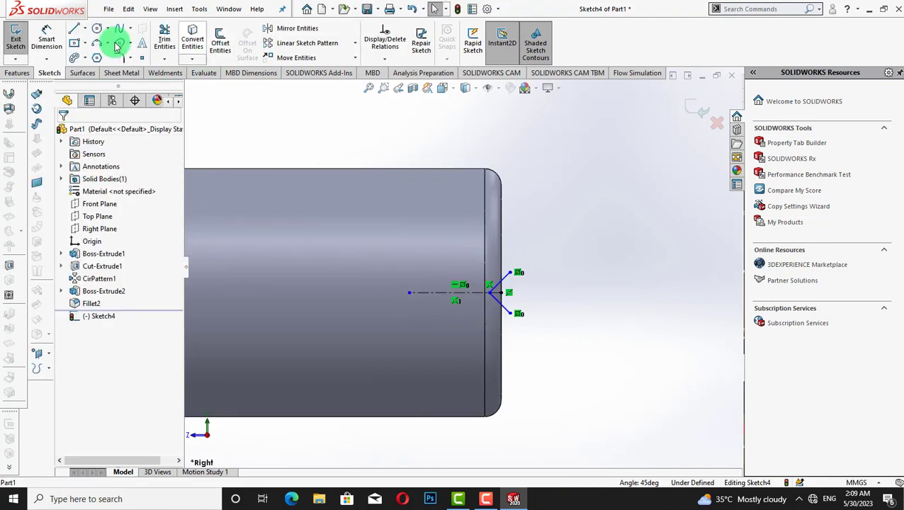
- Join the outer ends of the two sloped lines with a vertical line about 12.4 mm long
click(73, 29)
click(509, 276)
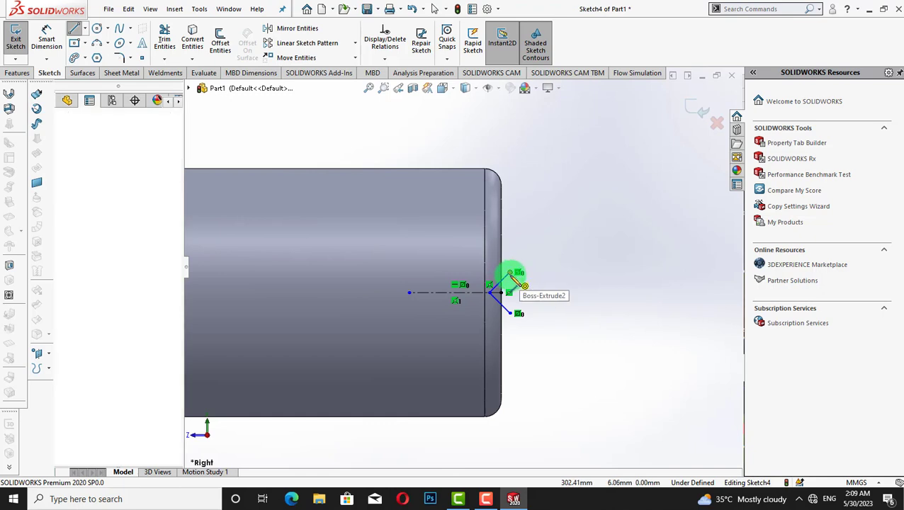
click(511, 313)
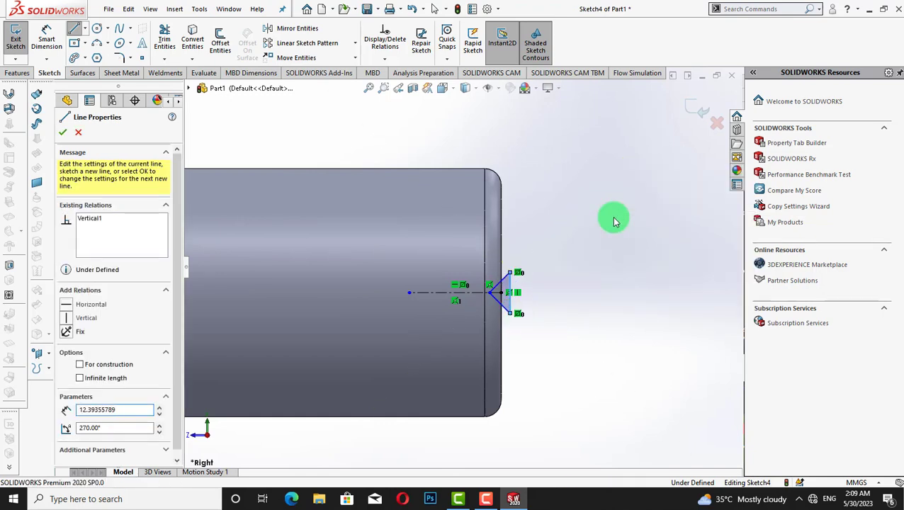
key(Escape)
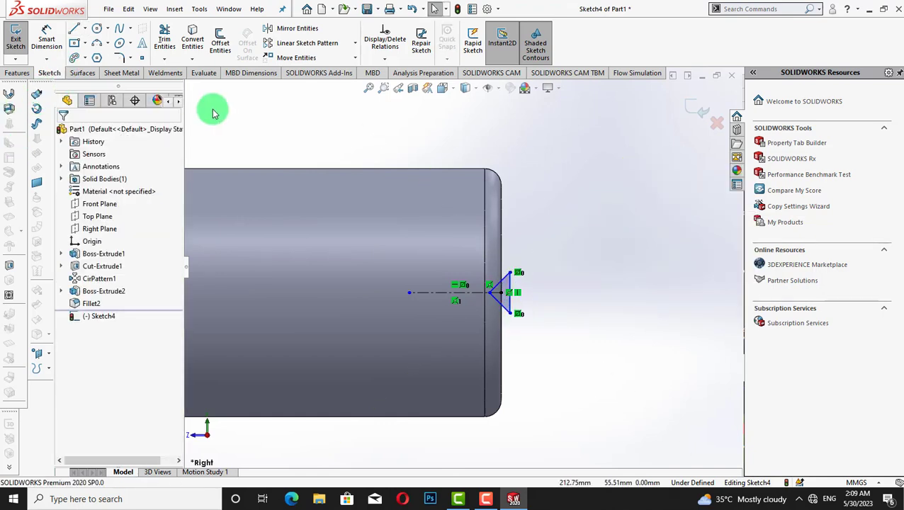
- Draw a horizontal line along the axis from the triangle's apex to the middle of its vertical side
click(76, 38)
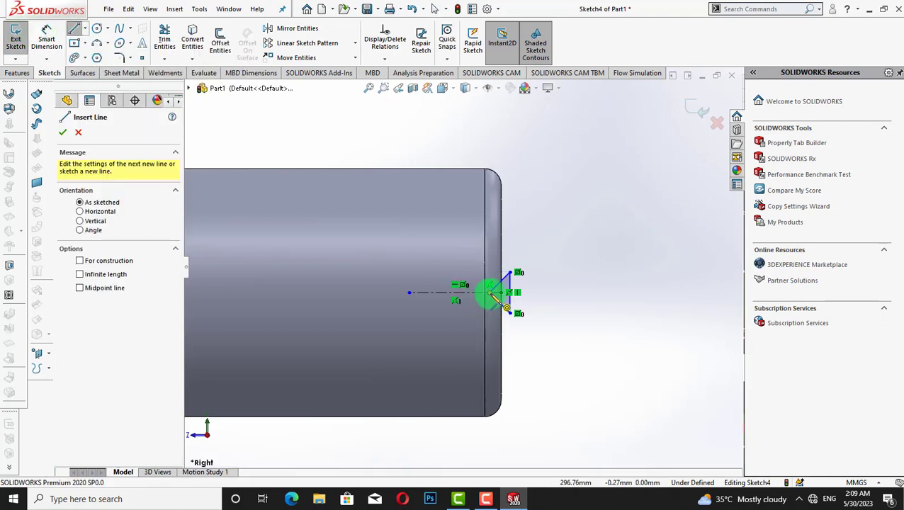
click(509, 292)
right_click(585, 294)
click(590, 296)
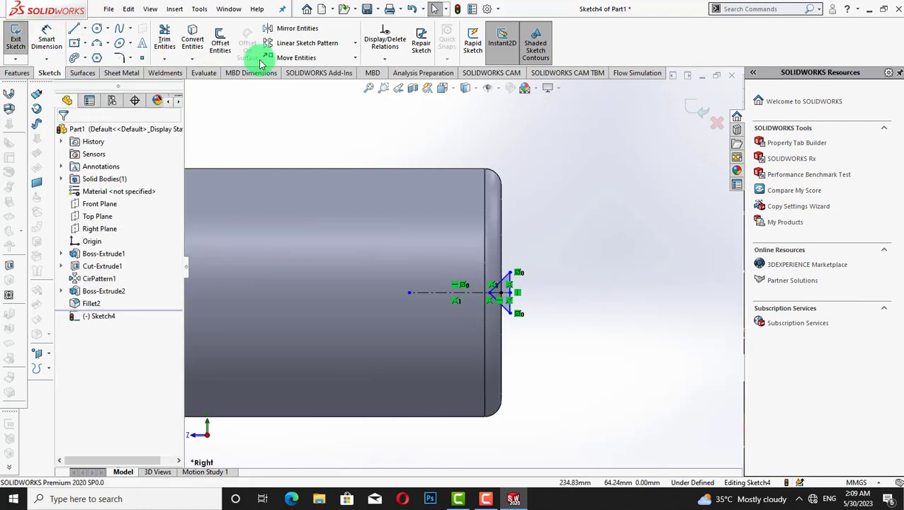
- Power-trim the triangle's sides below the axis, leaving only the upper half as a closed profile
click(165, 41)
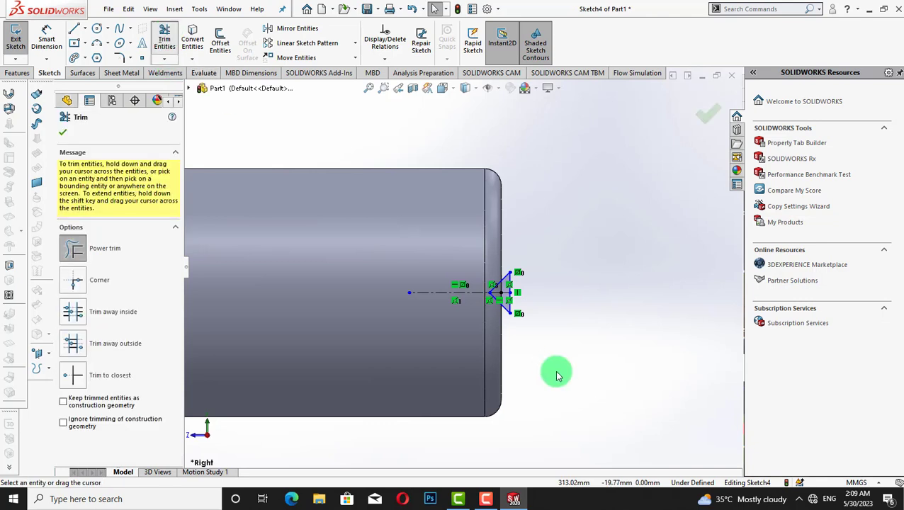
drag(505, 307, 537, 303)
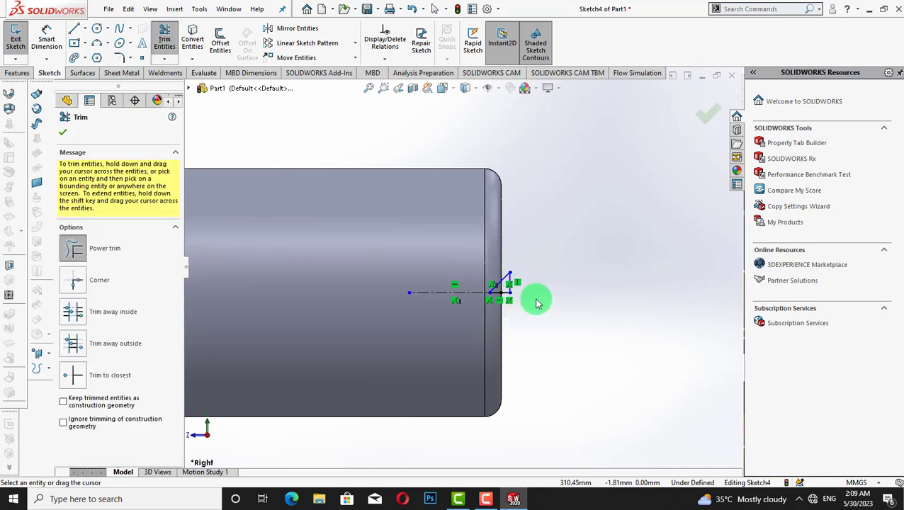
click(61, 134)
- Cut a conical center hole into the shaft's end by revolving the triangular profile 360° about the centerline
click(17, 73)
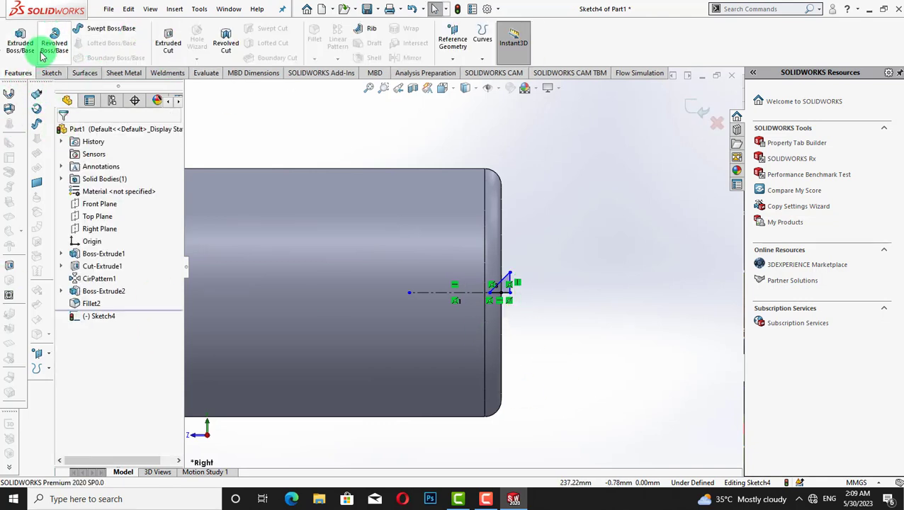
click(221, 54)
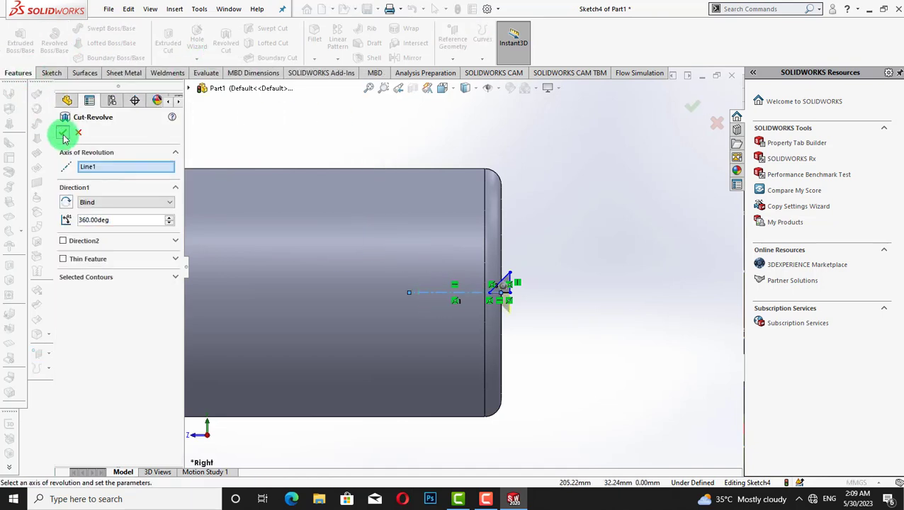
click(63, 134)
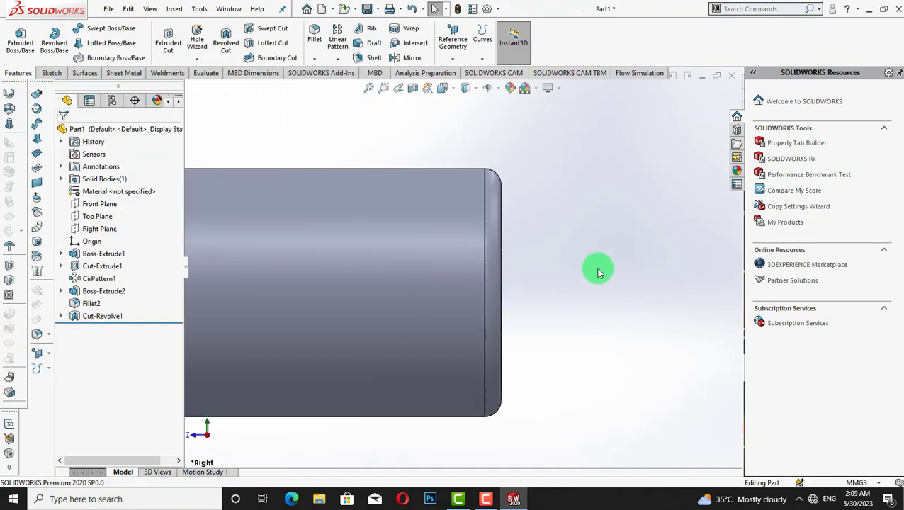
- Examine the conical hole in the shaft's end face and the whole disc and shaft from several angles
key(shift+Left)
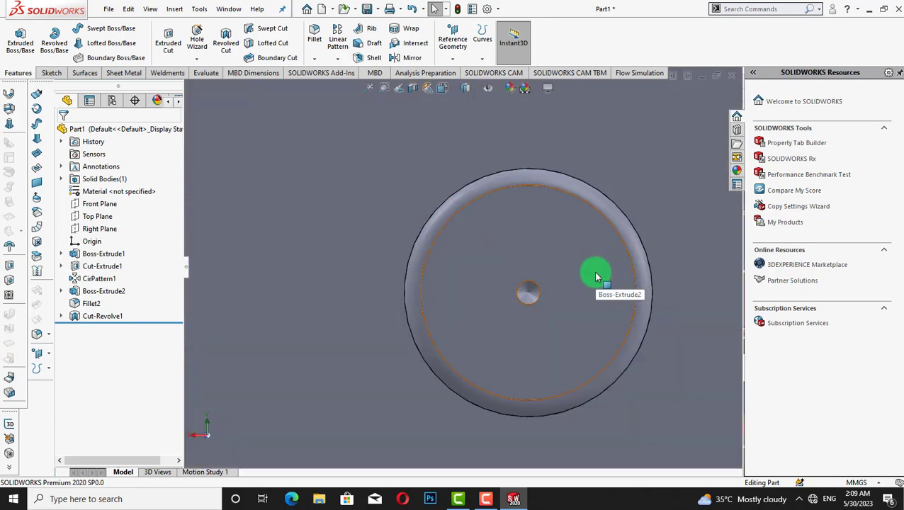
scroll(614, 256, up, 10)
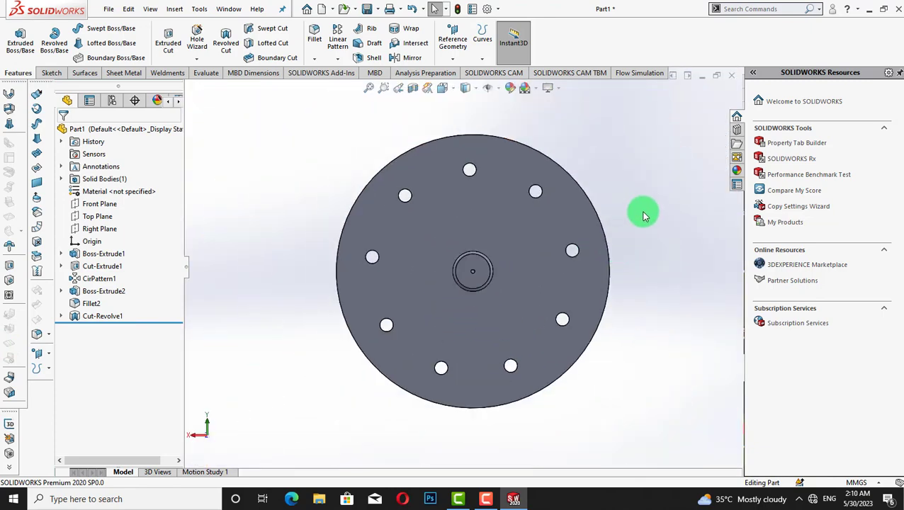
key(Right)
key(Right)
key(Right)
key(Right)
key(Right)
key(Right)
key(Right)
key(Right)
key(Right)
key(Down)
key(Down)
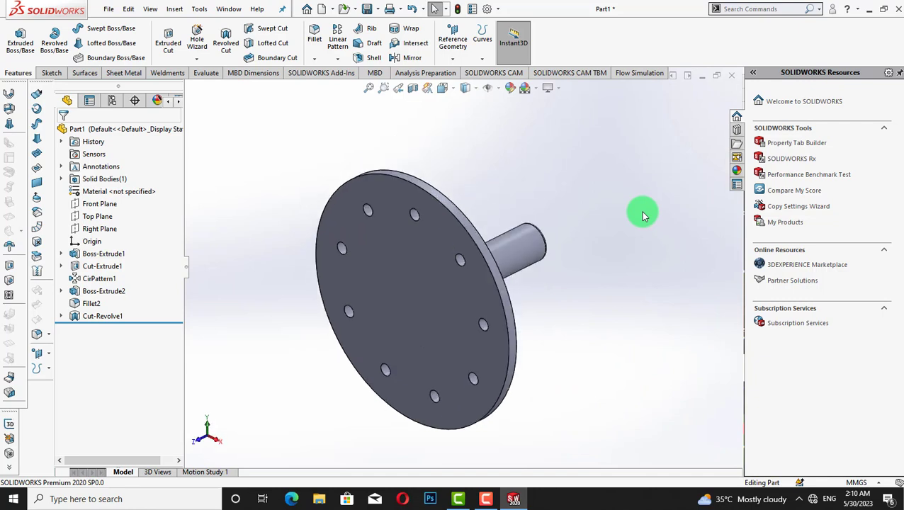
key(Right)
- Save the part to the Desktop under the name disc2
click(110, 9)
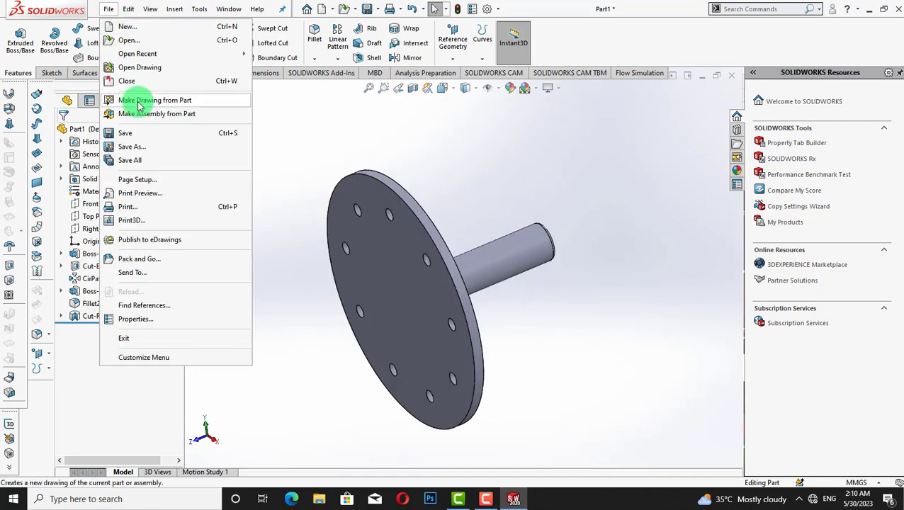
click(145, 149)
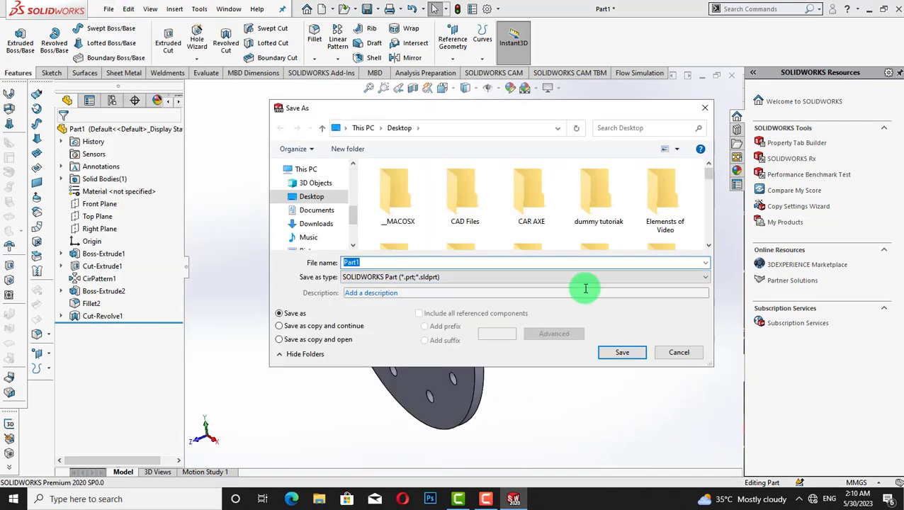
text(disc2)
click(622, 353)
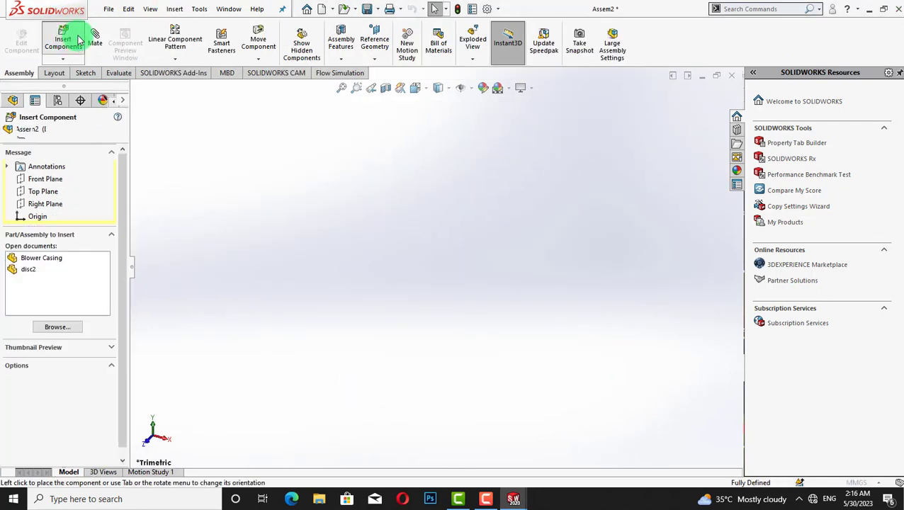
- Insert the Blower impeller part from the Desktop as the first component of the new assembly
click(20, 258)
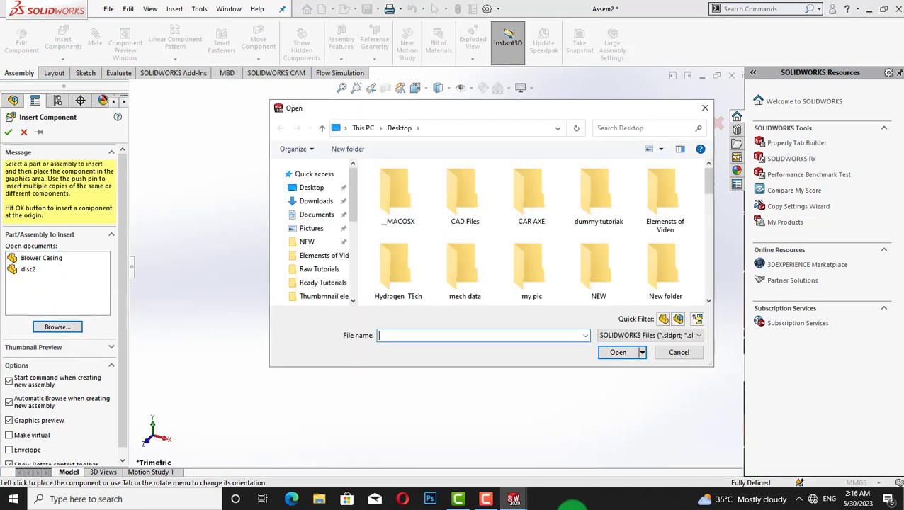
drag(721, 190, 702, 238)
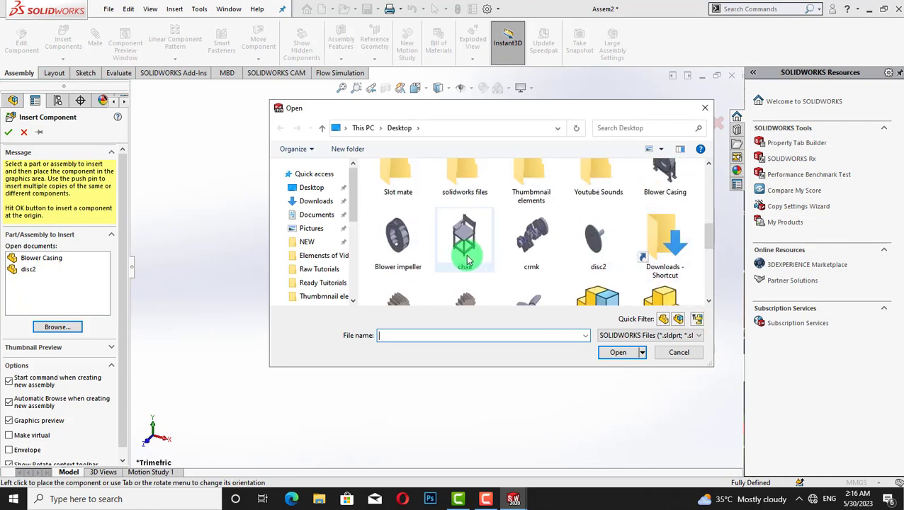
click(399, 220)
click(623, 353)
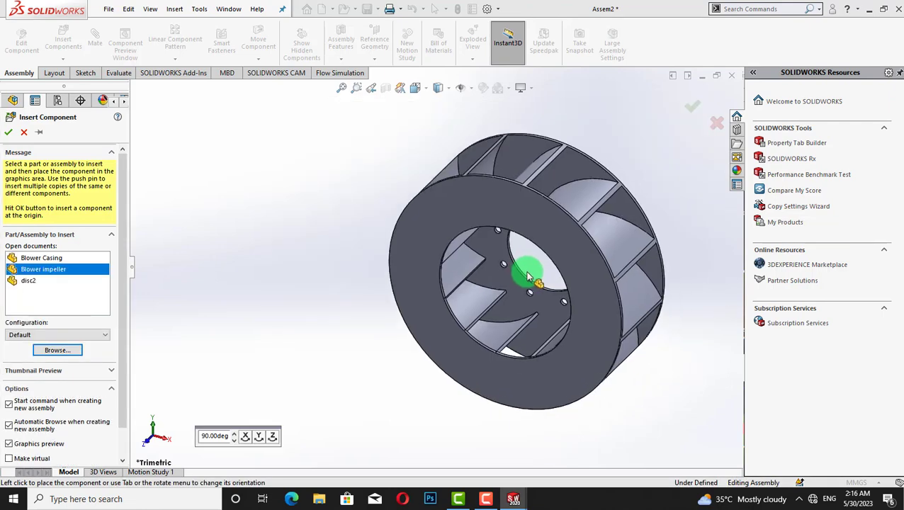
click(522, 270)
- Insert the disc2 part into the assembly and place it beside the impeller
click(67, 35)
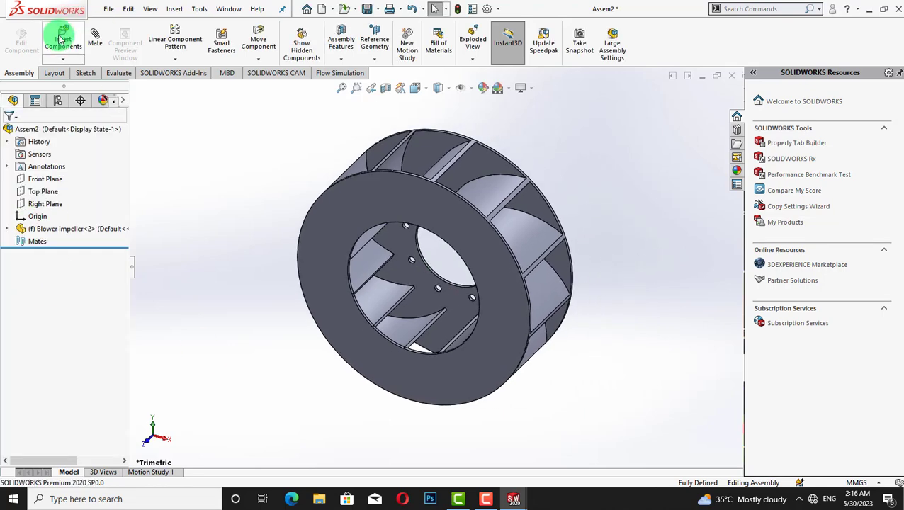
click(28, 269)
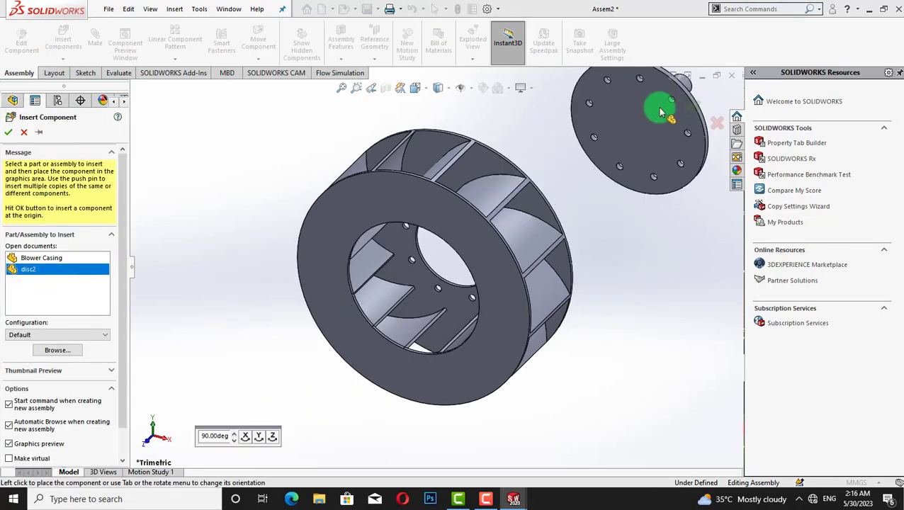
click(649, 168)
- Add a concentric mate between the disc's outer circular edge and the circular opening in the impeller's rear plate
click(264, 207)
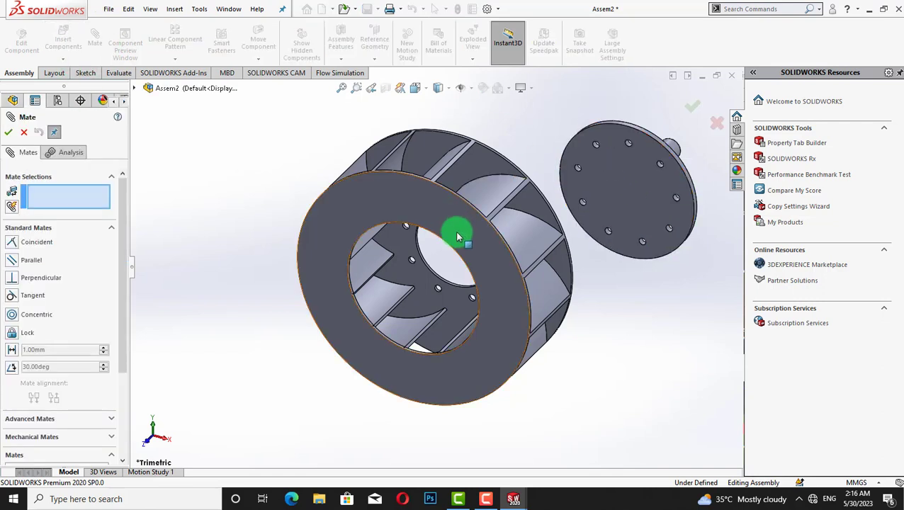
click(622, 129)
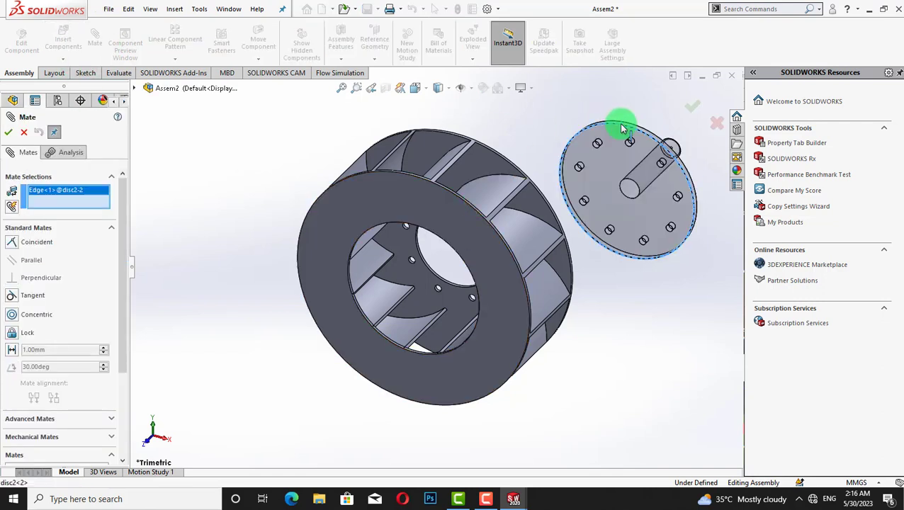
click(426, 269)
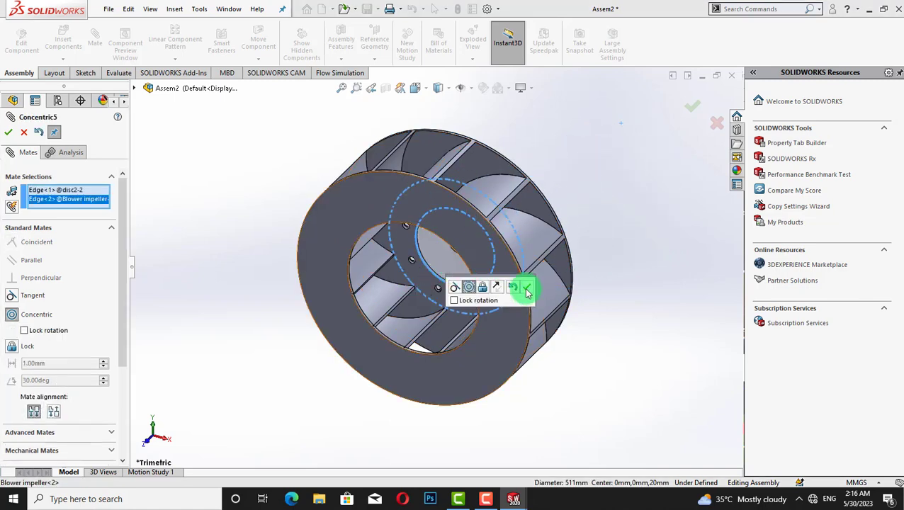
click(527, 287)
- Add a concentric mate between one of the disc's bolt holes and a matching bolt hole in the impeller's rear plate
key(ctrl+1)
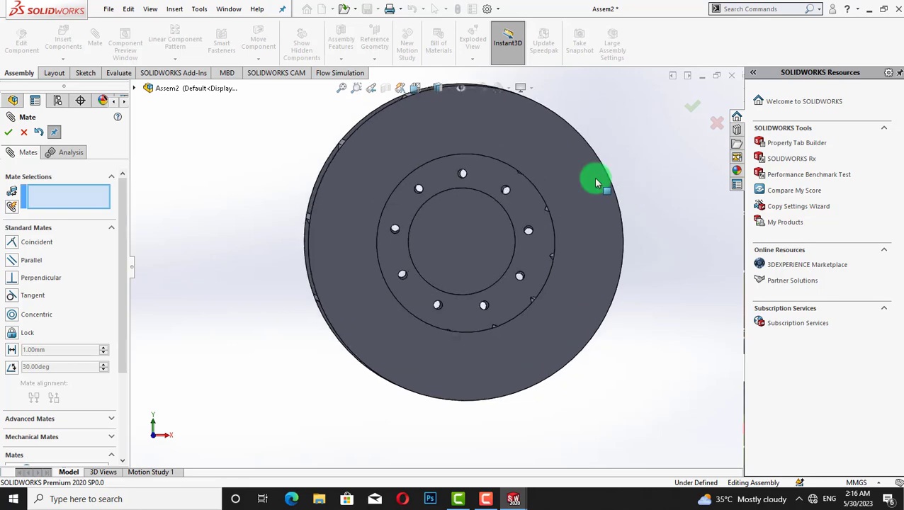
scroll(302, 212, down, 5)
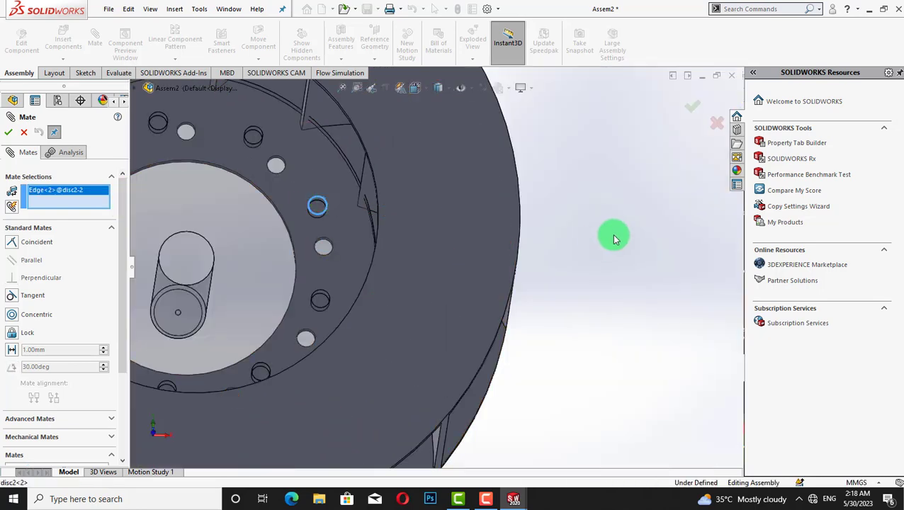
middle_drag(614, 236, 665, 243)
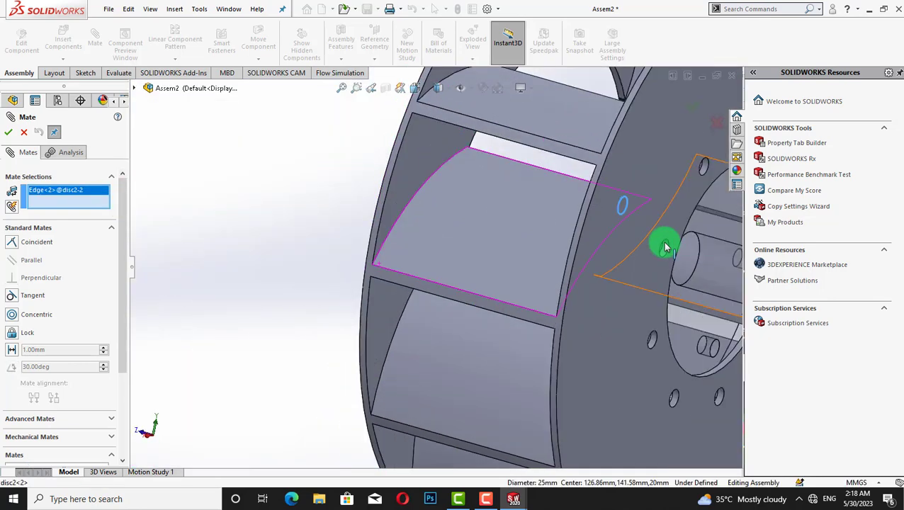
click(666, 243)
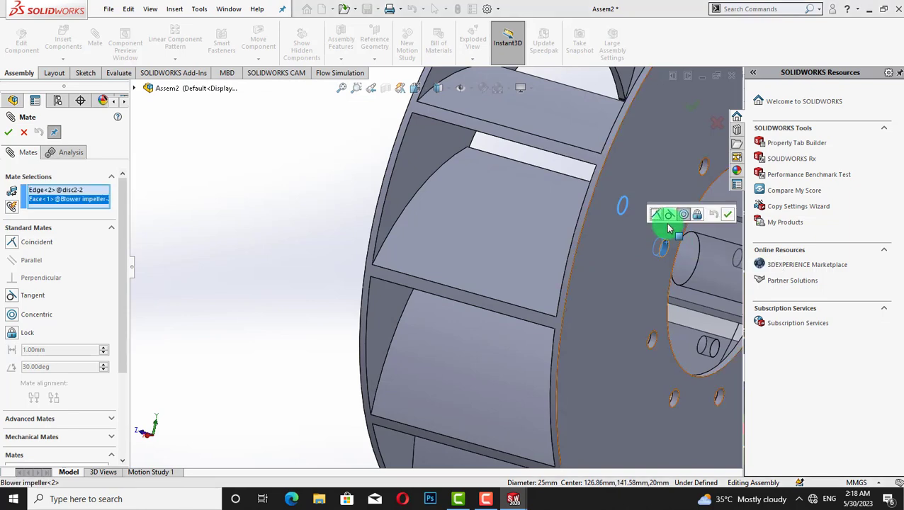
click(684, 215)
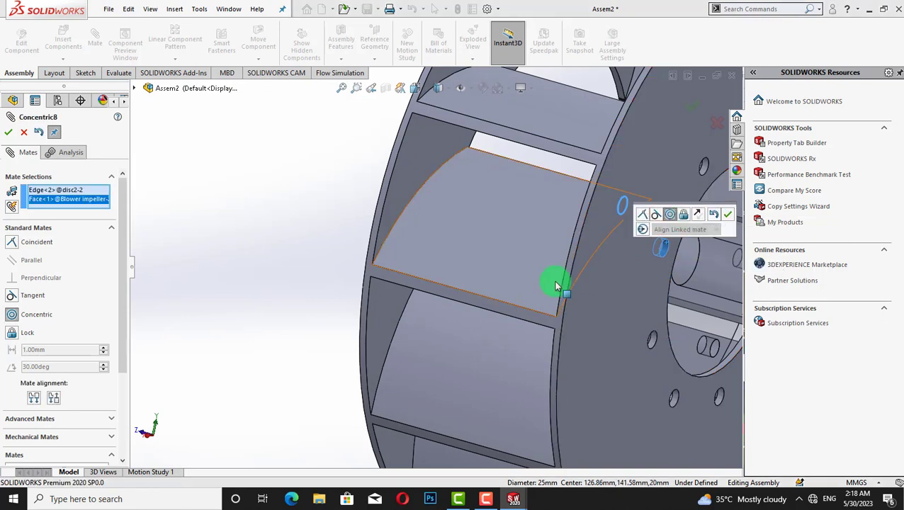
click(642, 231)
click(7, 132)
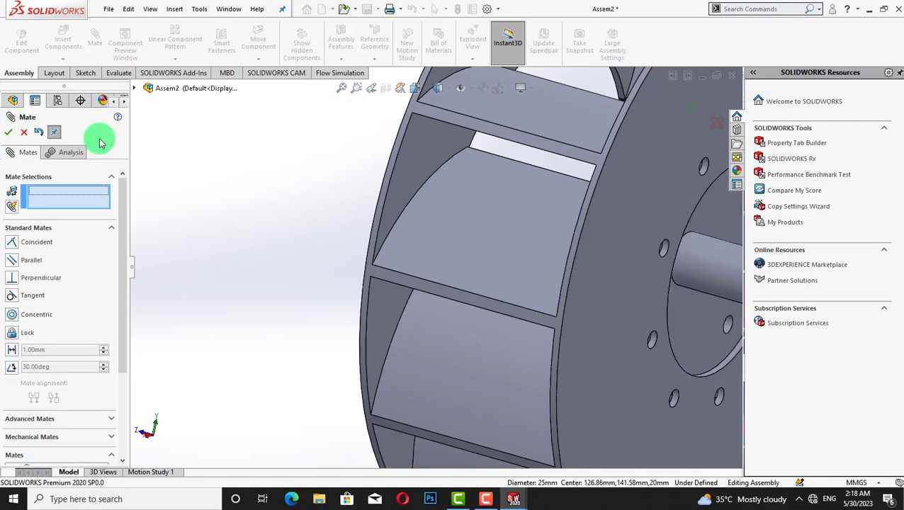
- Add a coincident mate between the disc's shaft-side face and the inner face of the impeller's rear plate
click(7, 133)
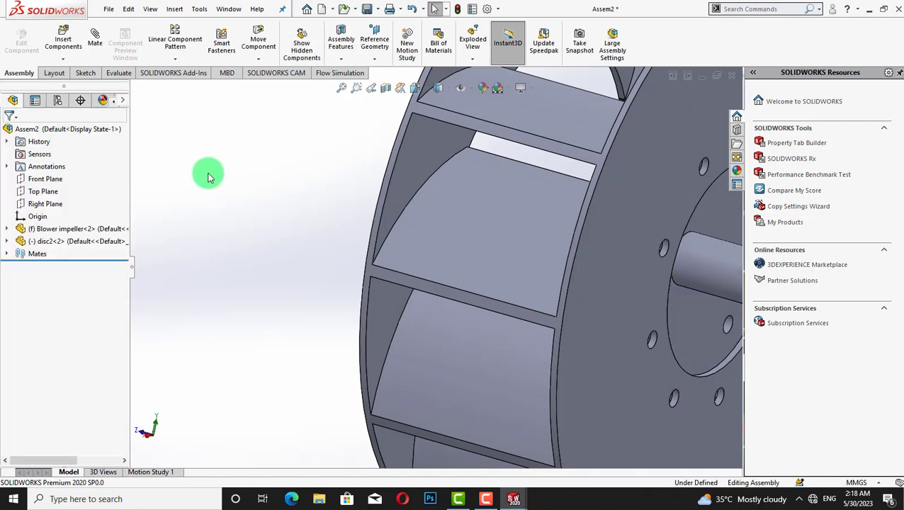
middle_drag(231, 175, 245, 173)
click(98, 40)
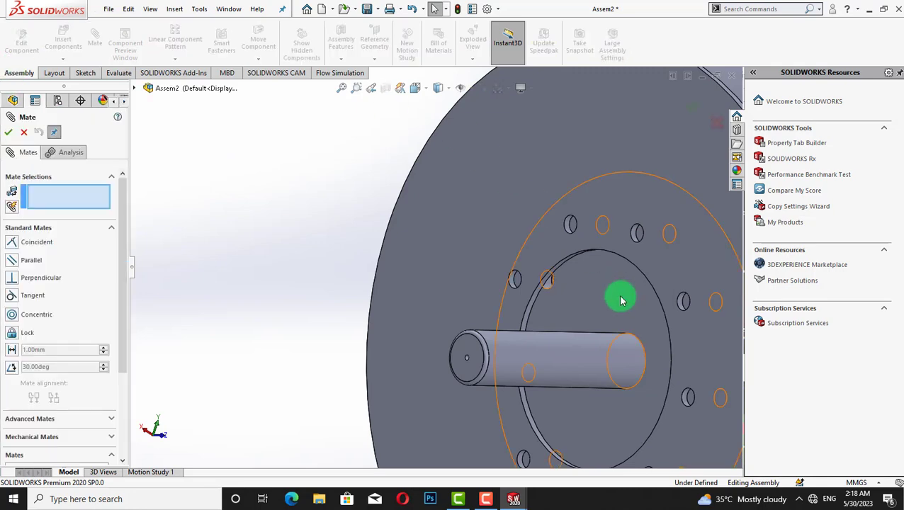
click(621, 301)
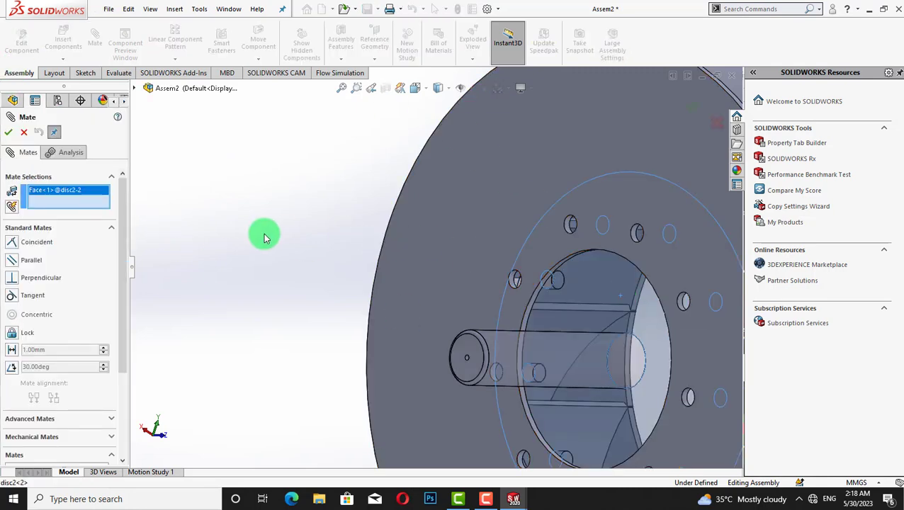
middle_drag(262, 236, 416, 216)
key(Down)
key(Down)
key(Down)
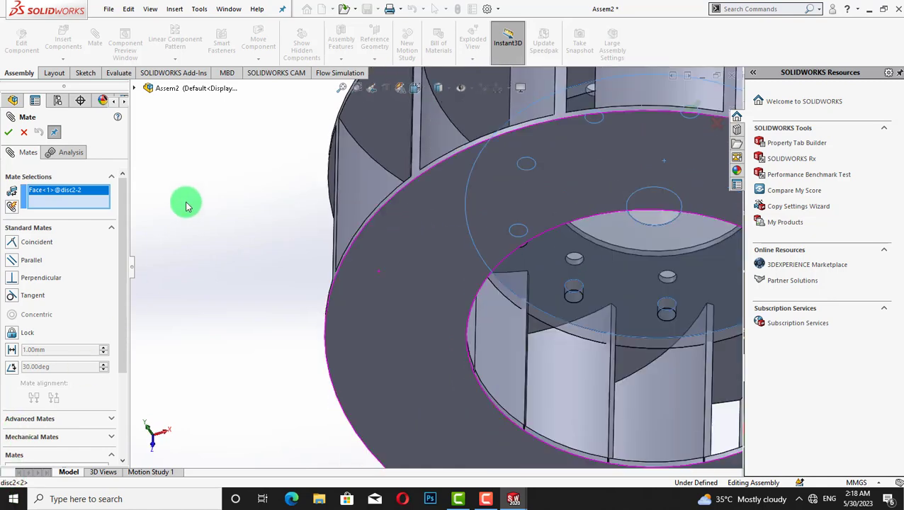
click(480, 110)
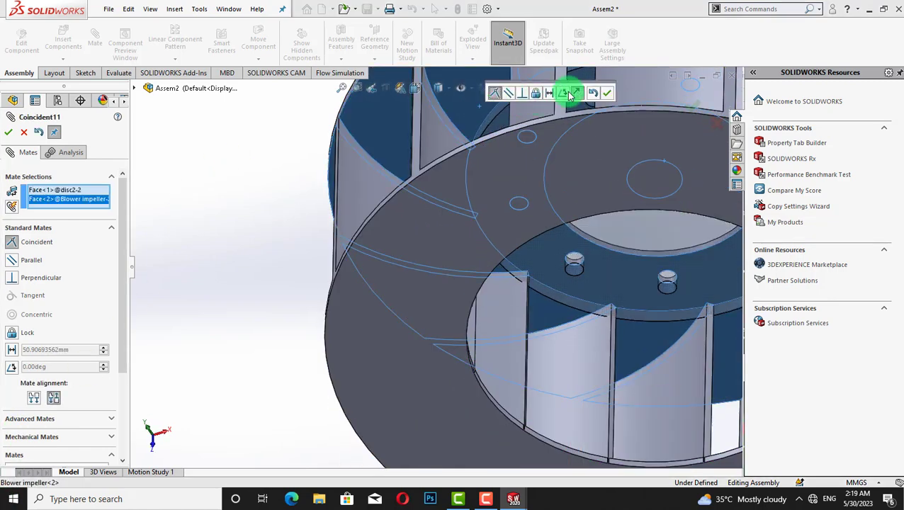
click(607, 92)
click(7, 133)
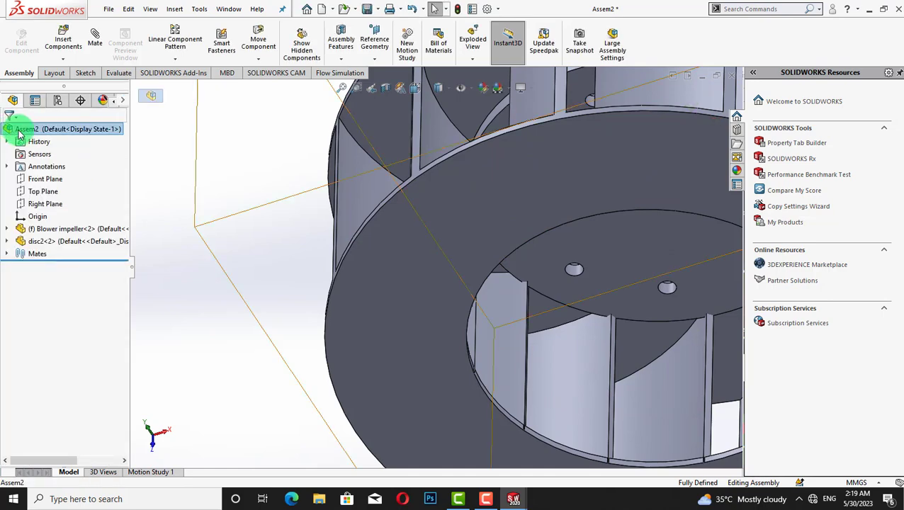
- Examine from the front, side and rear how the disc and shaft sit in the impeller
key(Up)
key(Up)
key(Up)
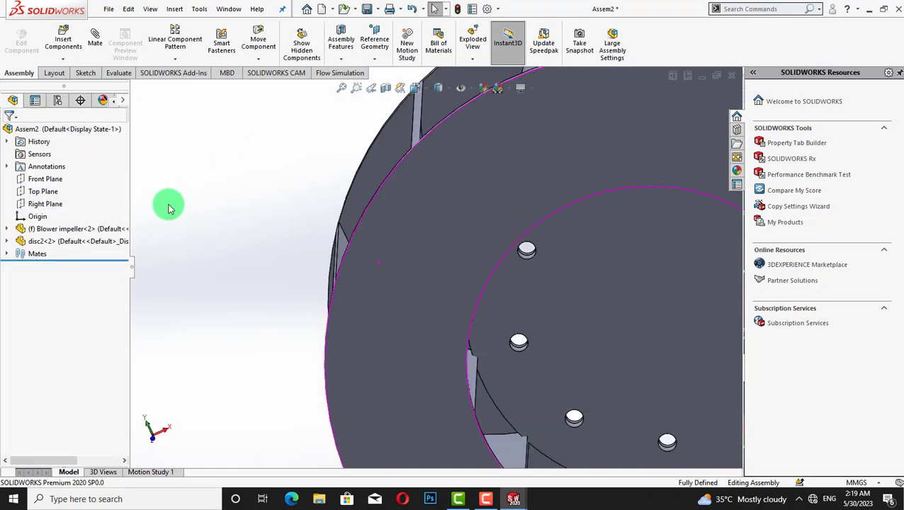
key(Left)
key(Left)
key(Left)
key(Left)
key(Left)
key(Left)
key(Left)
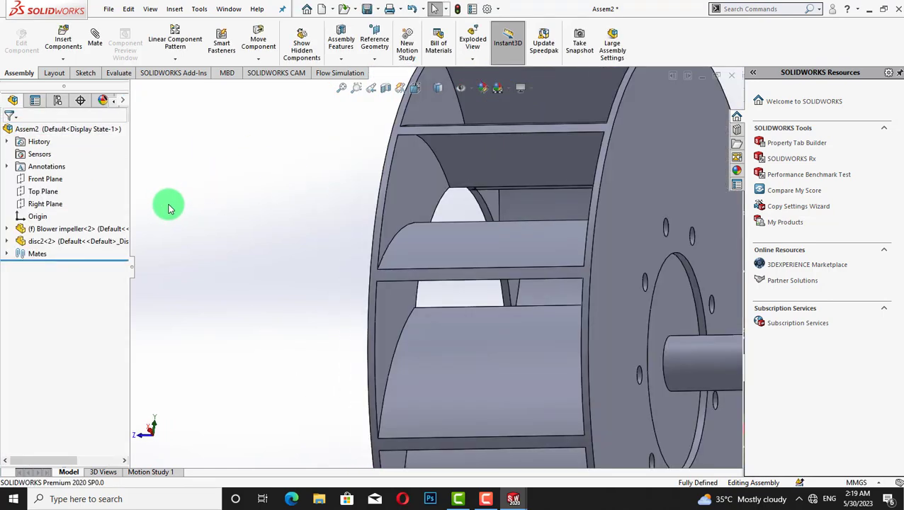
key(z)
key(z)
key(z)
key(z)
key(z)
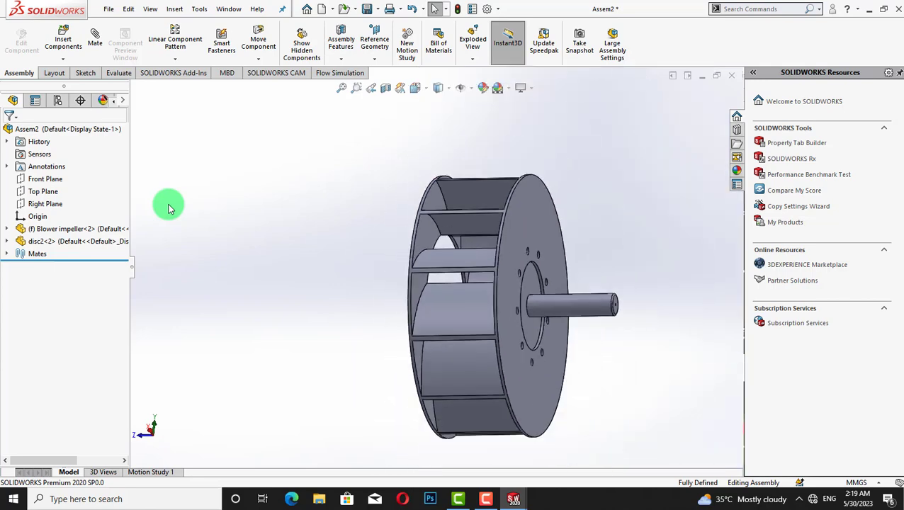
key(Right)
key(Right)
key(Right)
key(Right)
key(Right)
key(Right)
key(Left)
key(Right)
key(Right)
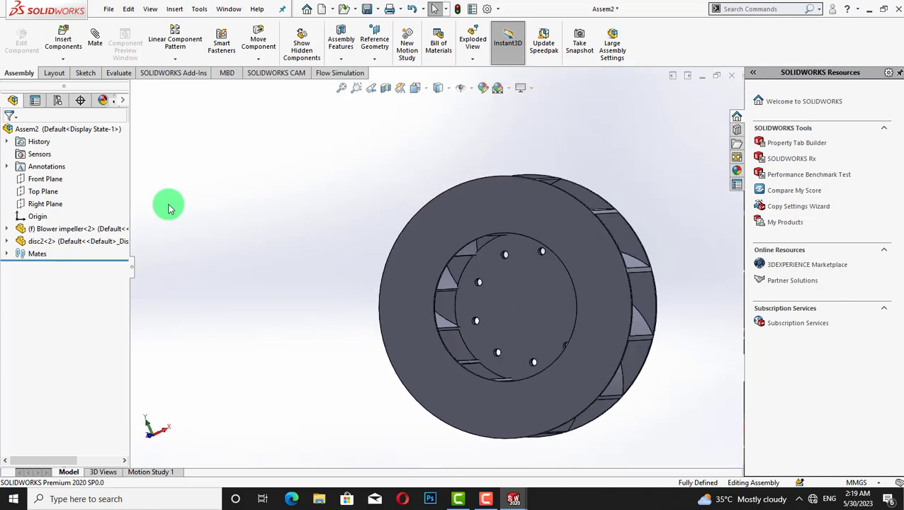
key(Left)
key(Down)
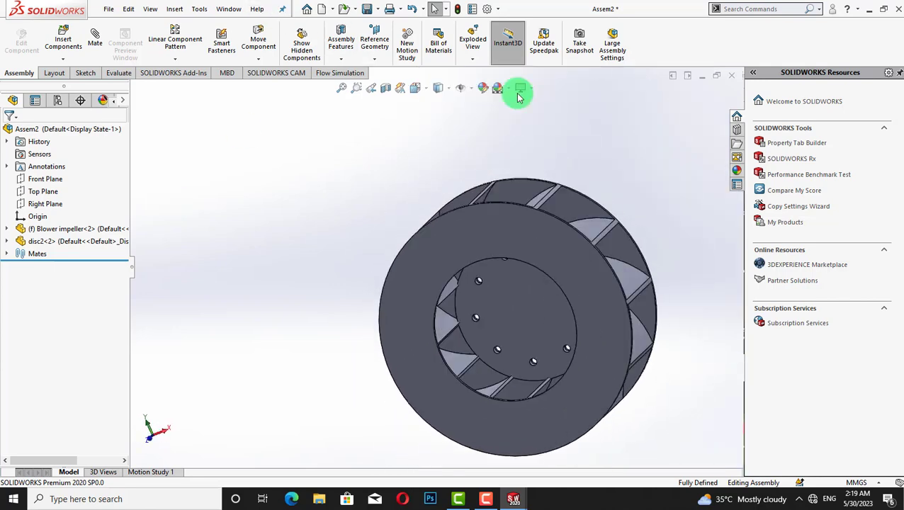
- Apply a red color to the Blower impeller at component level
click(480, 87)
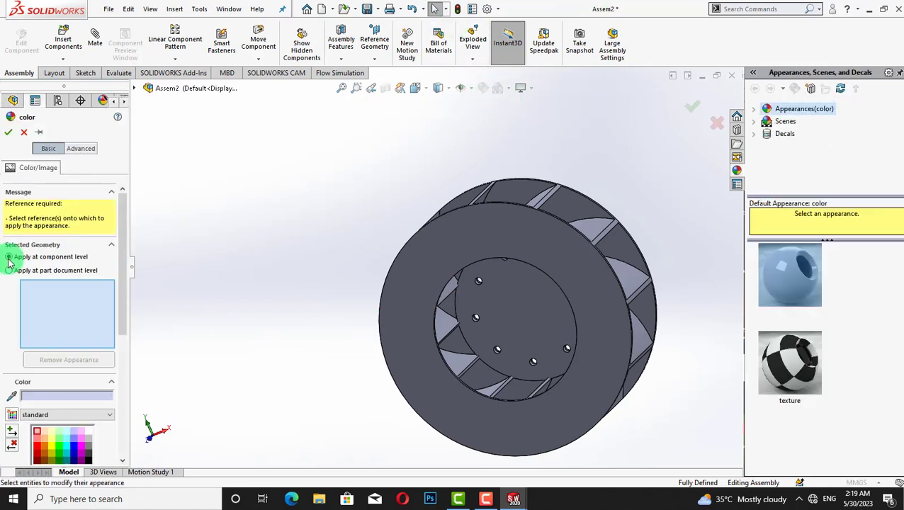
click(486, 253)
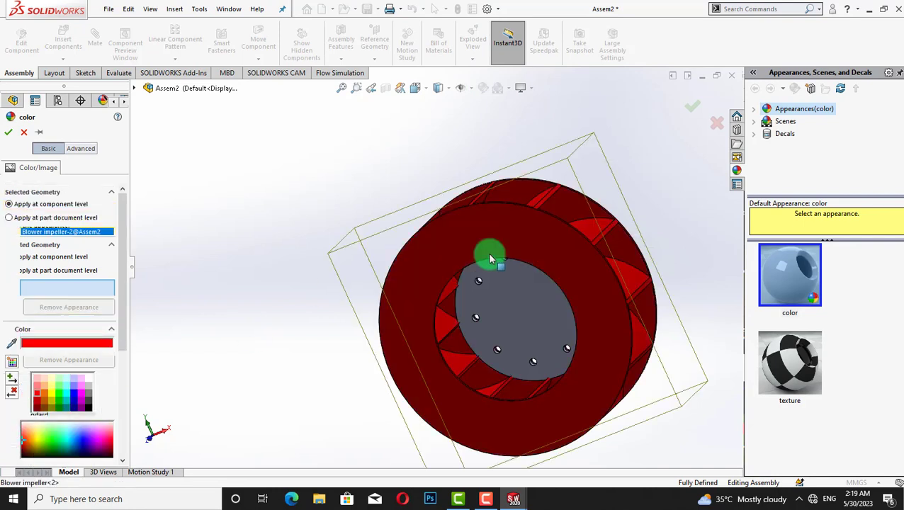
click(8, 133)
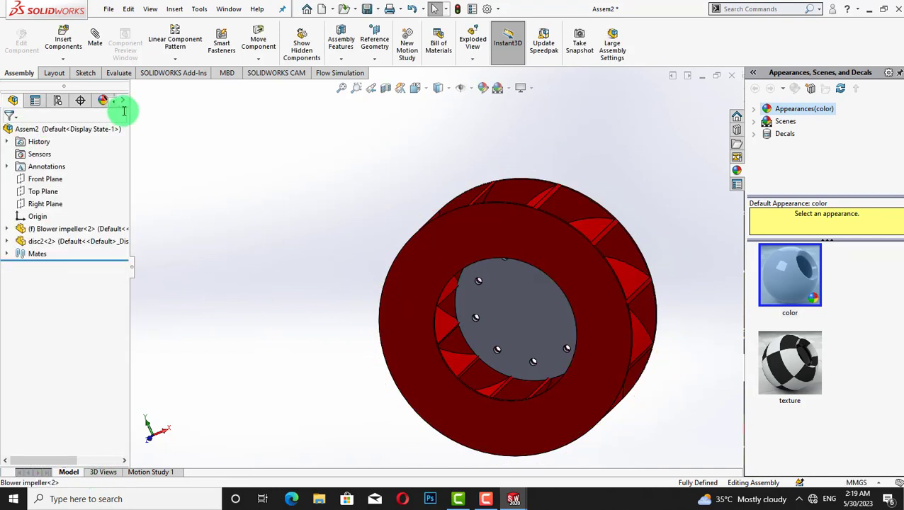
- Apply the polished steel metal appearance to the body of the disc2 part
click(499, 89)
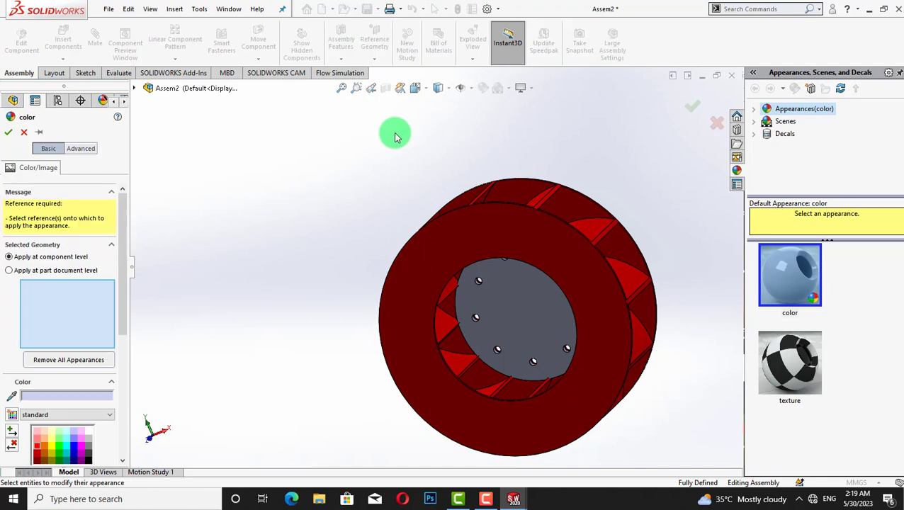
click(25, 132)
click(755, 110)
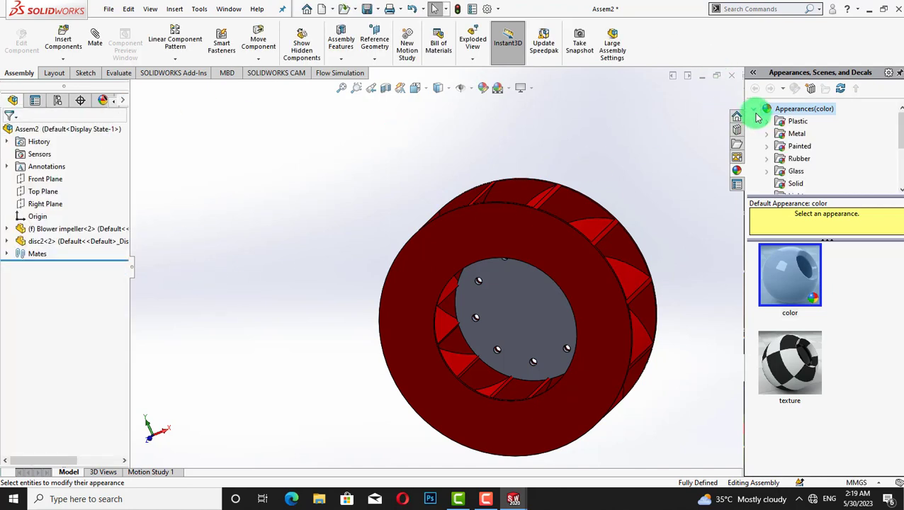
click(797, 133)
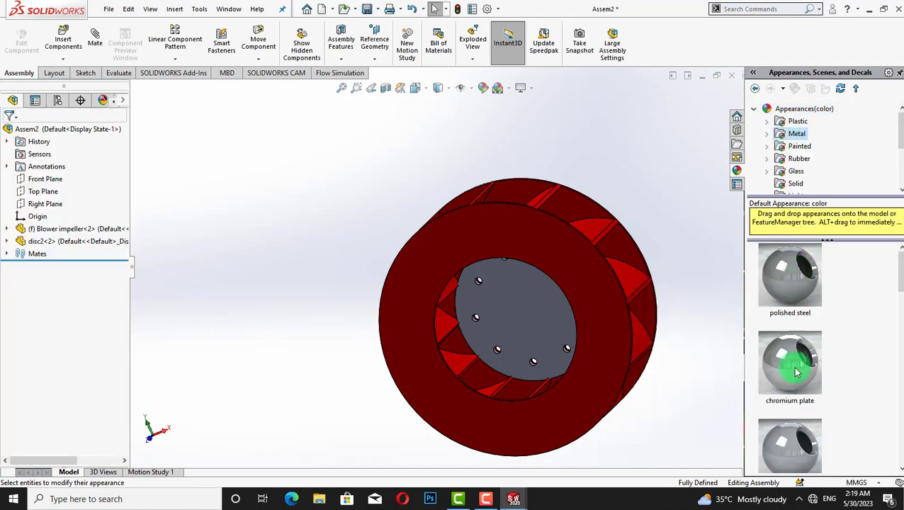
drag(801, 275, 536, 291)
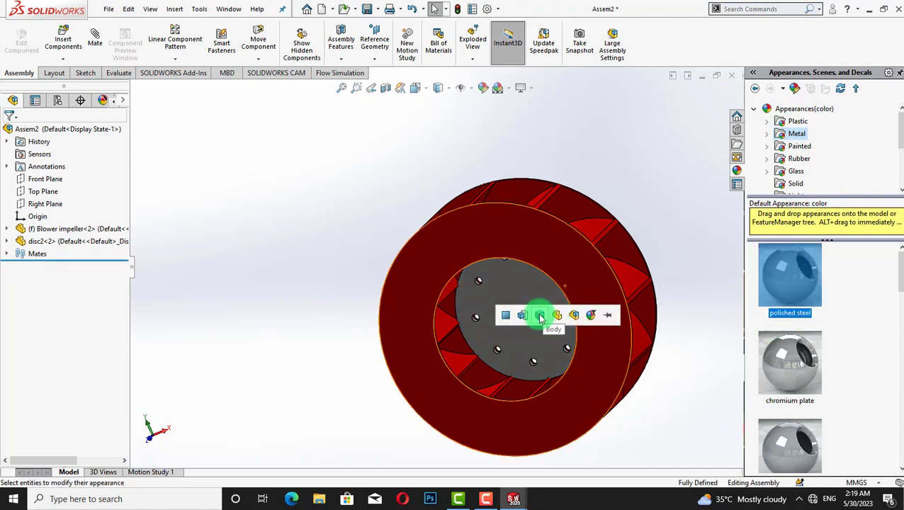
click(539, 316)
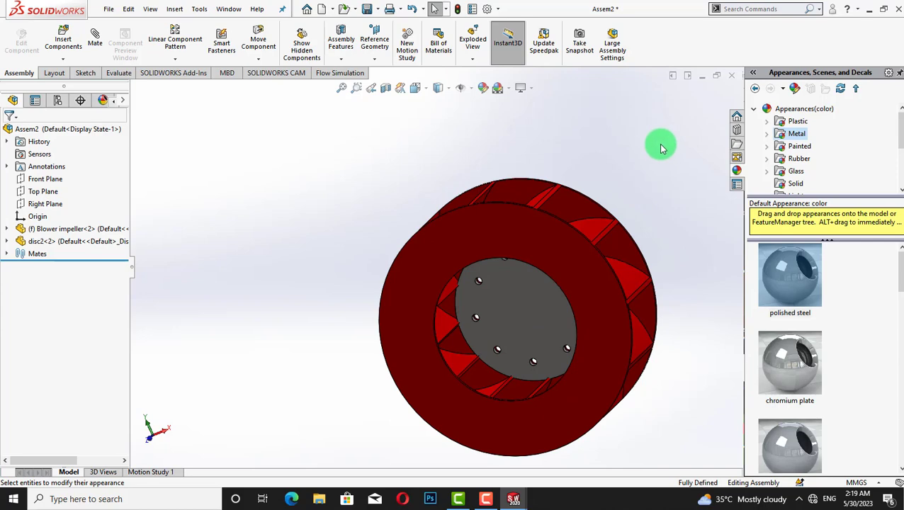
middle_drag(662, 149, 2, 180)
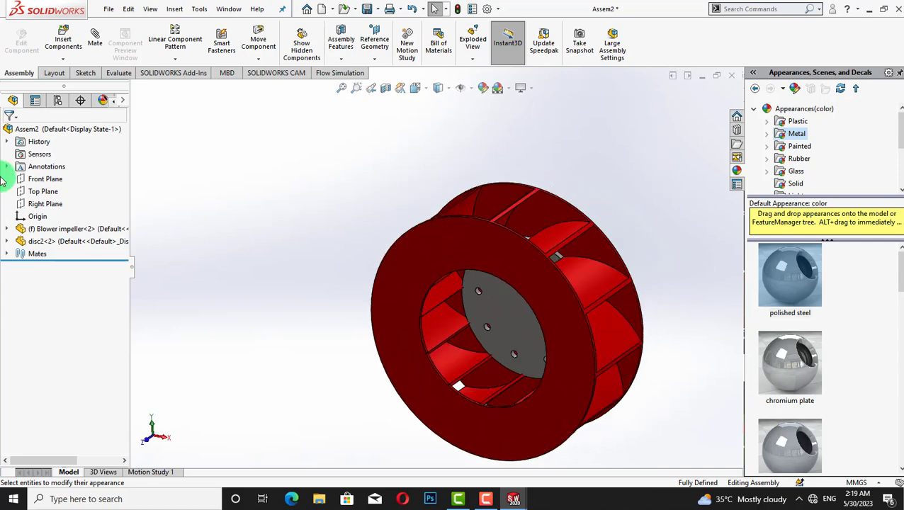
- Insert the open Blower Casing part into the assembly and place it in front of the impeller
click(63, 36)
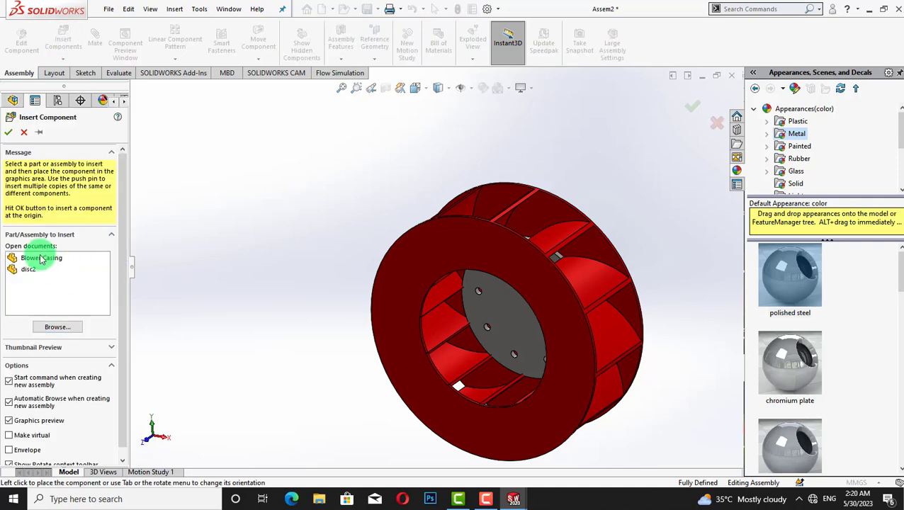
click(41, 260)
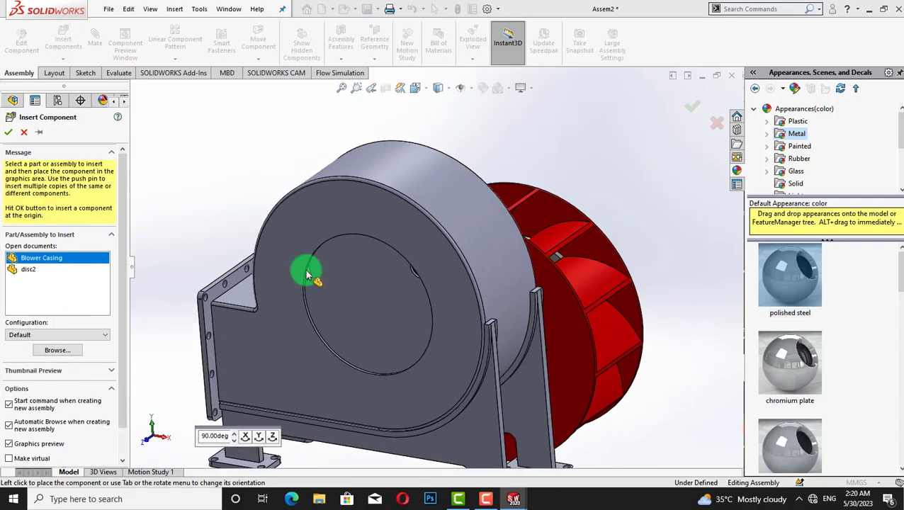
middle_drag(307, 275, 436, 262)
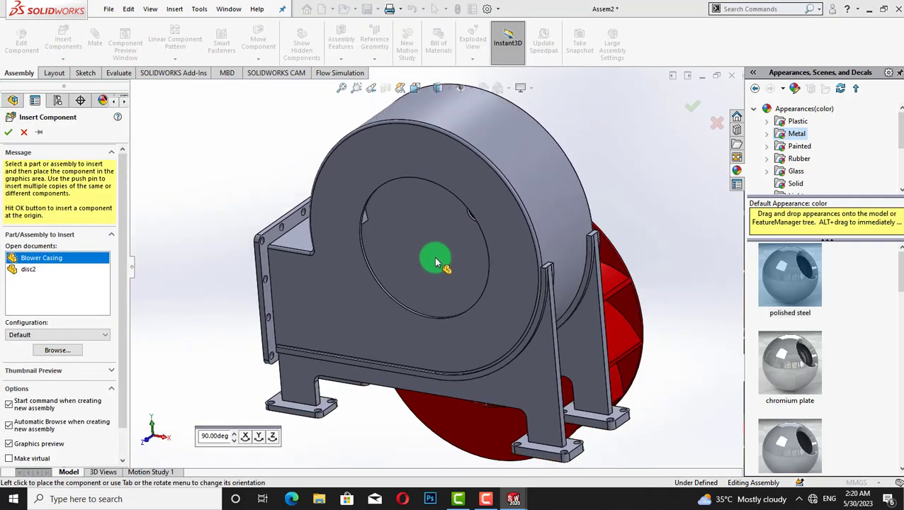
click(435, 264)
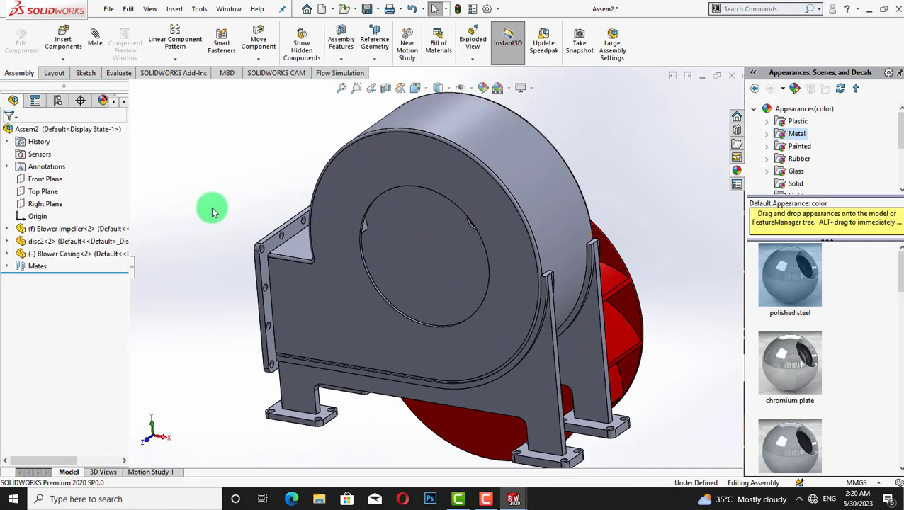
- Try concentric and lock mates between the shaft's cylindrical face and the circular edge of the small hole in the casing's back wall
middle_drag(213, 211, 491, 256)
scroll(216, 215, up, 3)
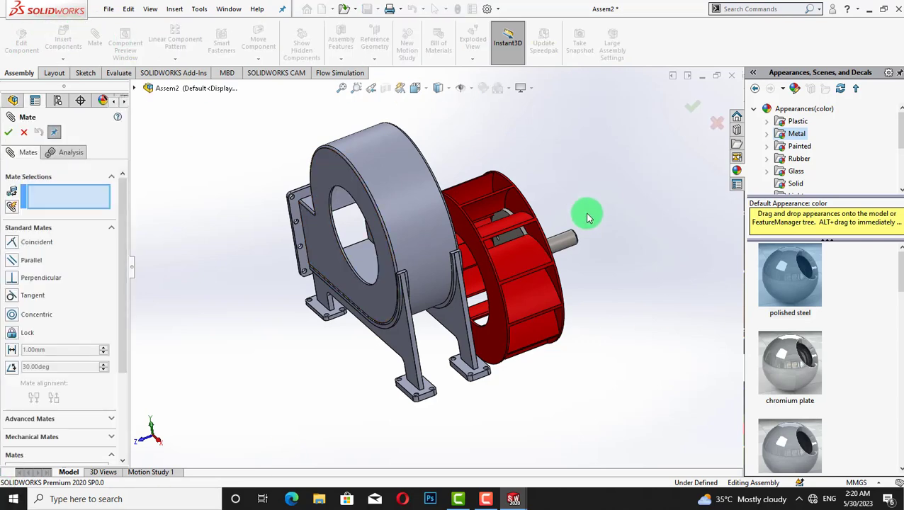
click(575, 245)
click(396, 268)
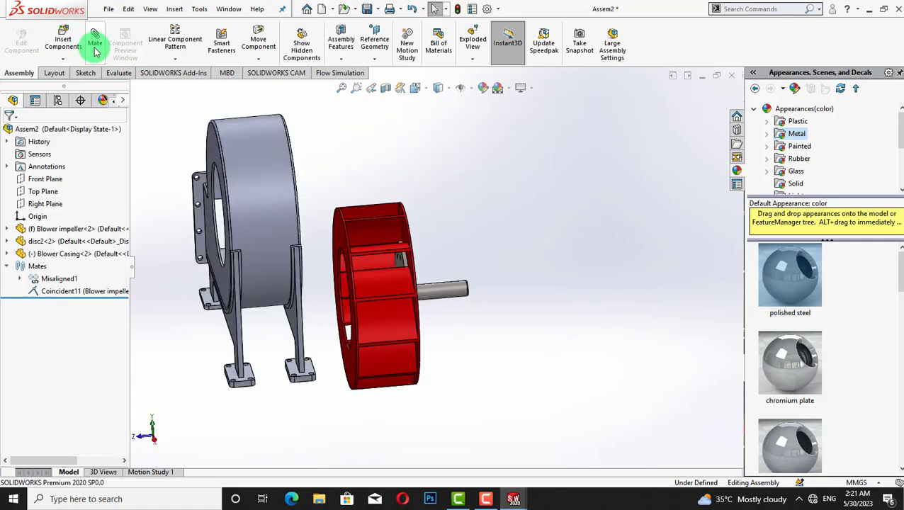
click(452, 291)
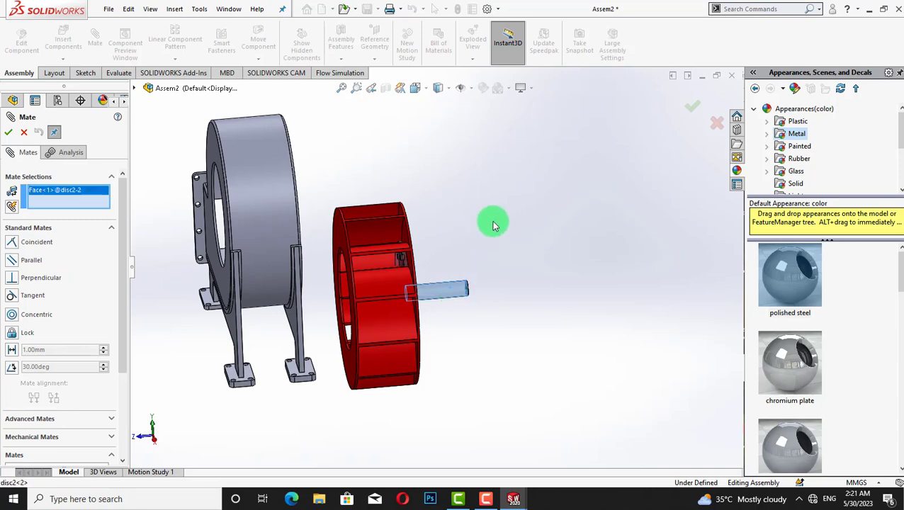
middle_drag(494, 226, 307, 206)
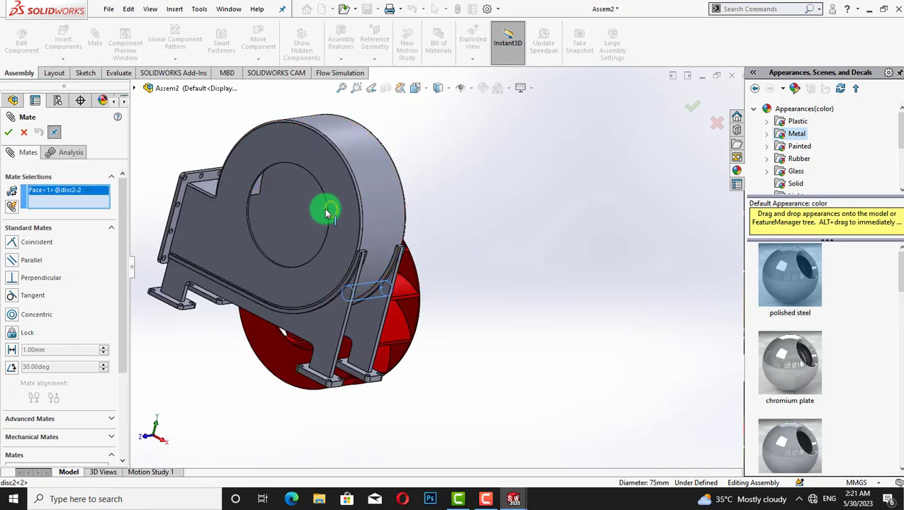
click(326, 212)
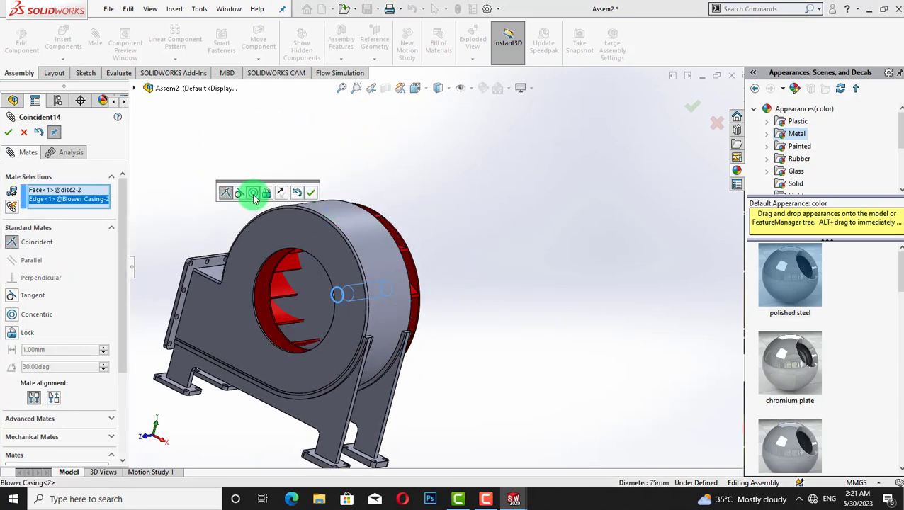
click(253, 194)
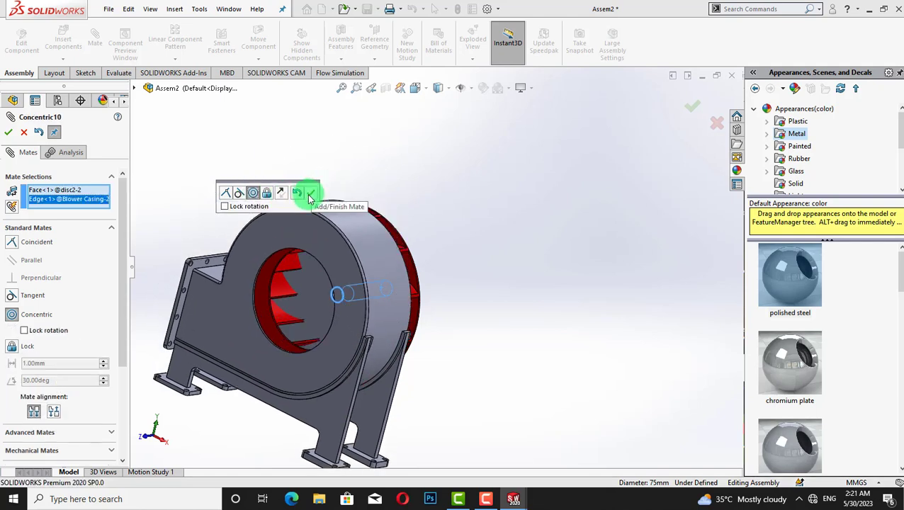
mouse_move(121, 329)
mouse_down()
mouse_move(136, 395)
mouse_move(139, 327)
mouse_up()
click(16, 345)
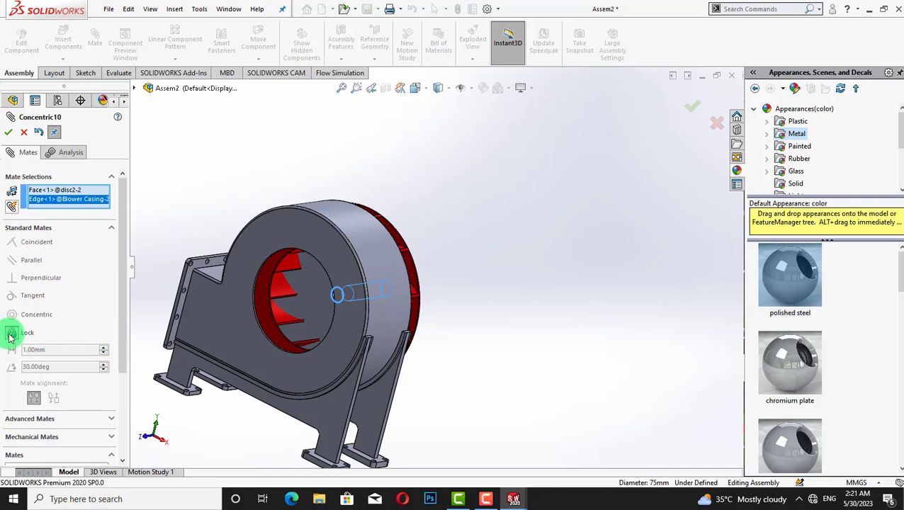
drag(119, 354, 138, 340)
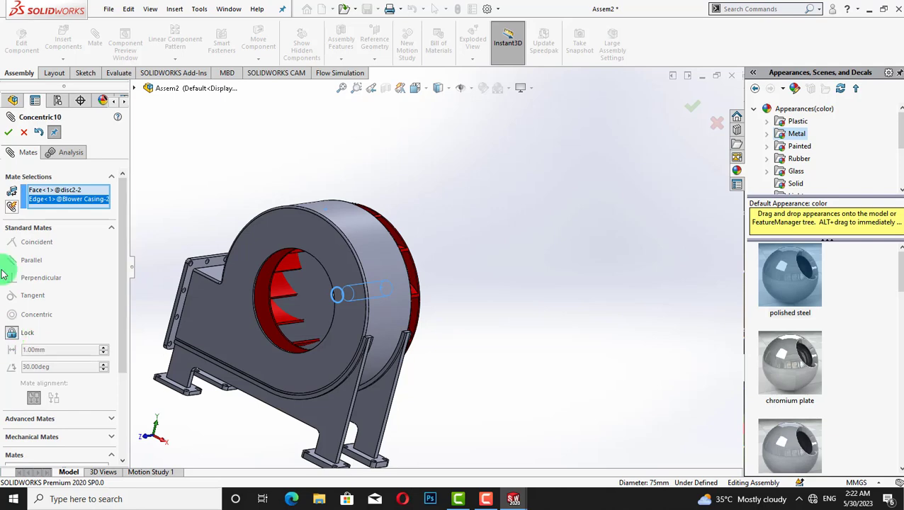
click(24, 133)
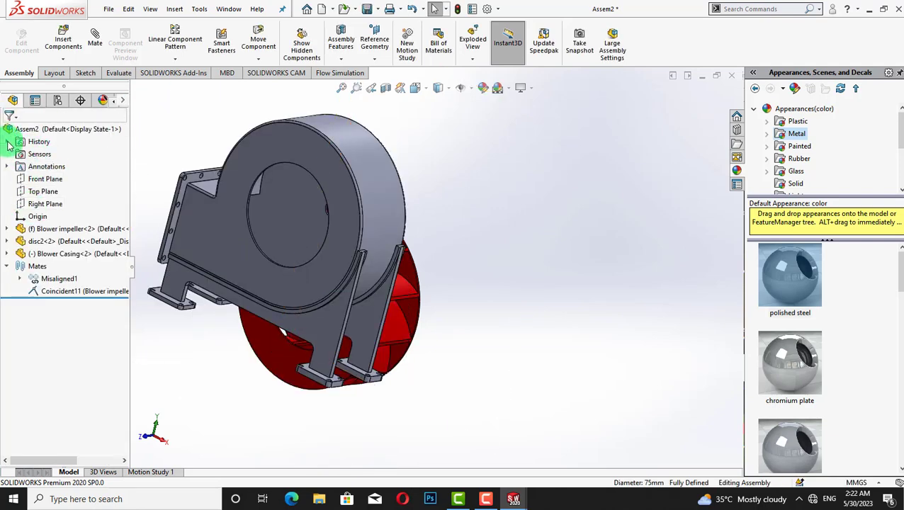
click(97, 42)
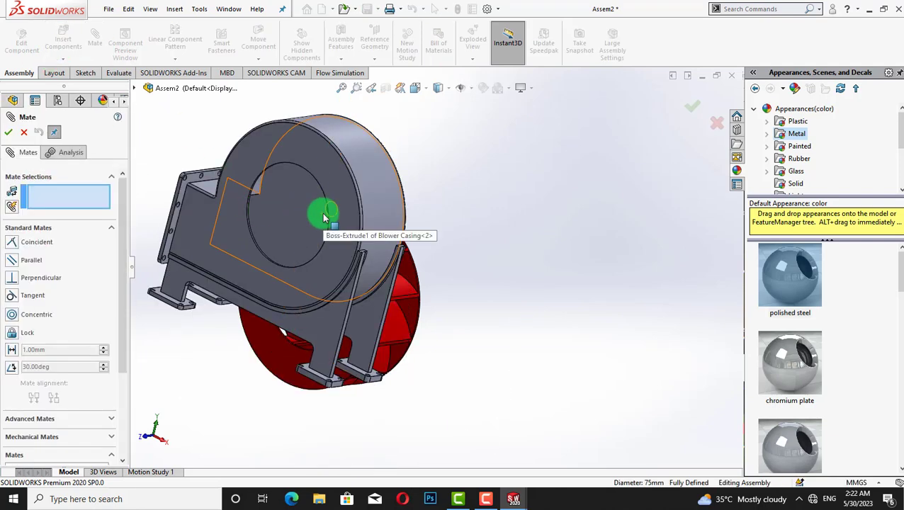
middle_drag(324, 218, 284, 241)
right_click(270, 236)
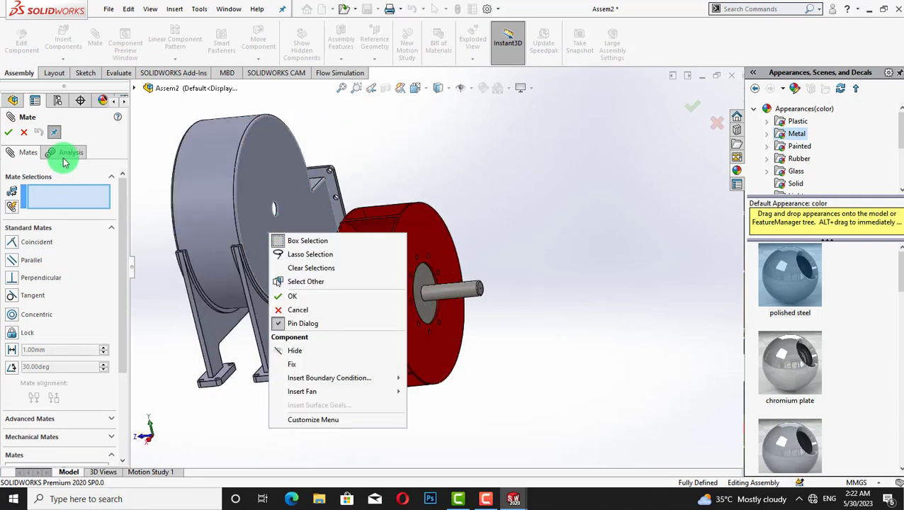
click(21, 133)
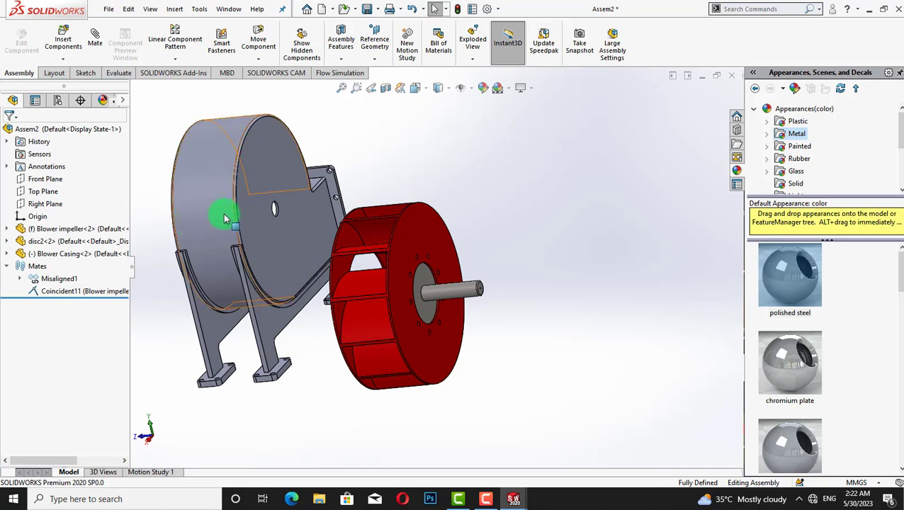
- Fix the Blower Casing in place and float the Blower impeller so that it can move
right_click(230, 212)
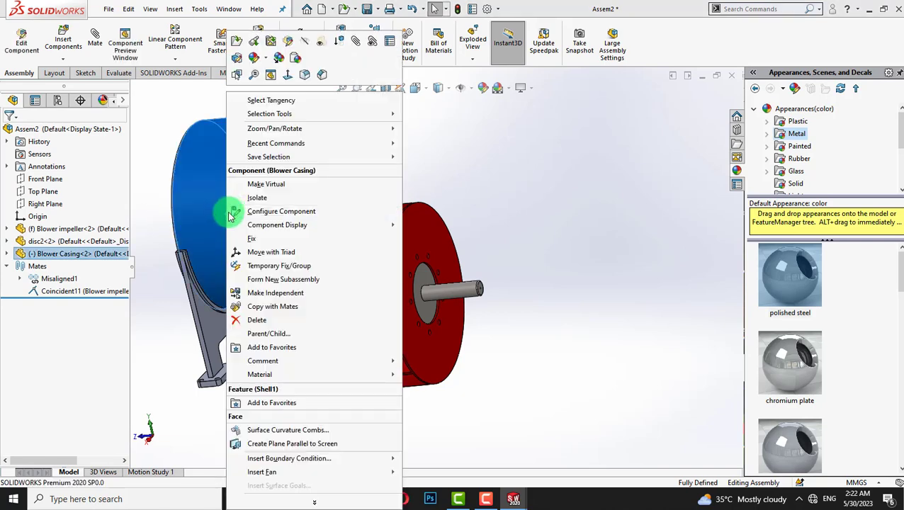
click(278, 243)
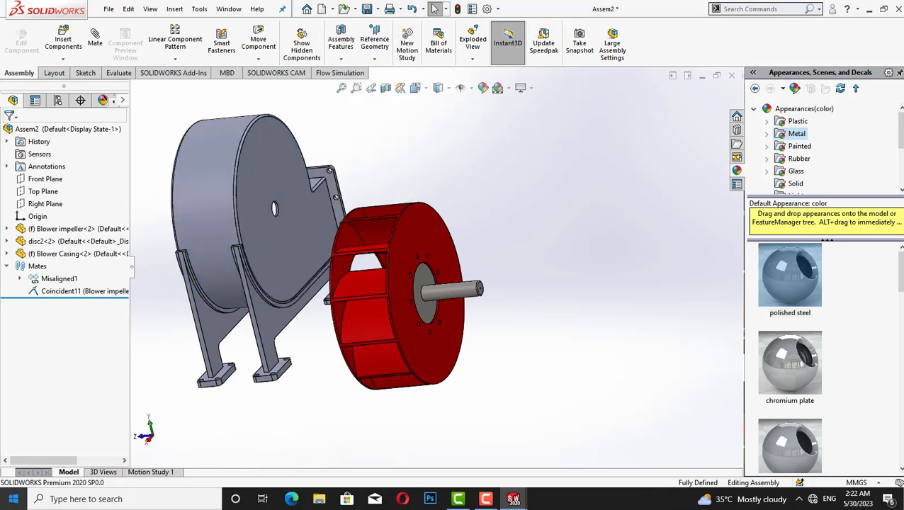
right_click(404, 253)
click(464, 263)
click(579, 188)
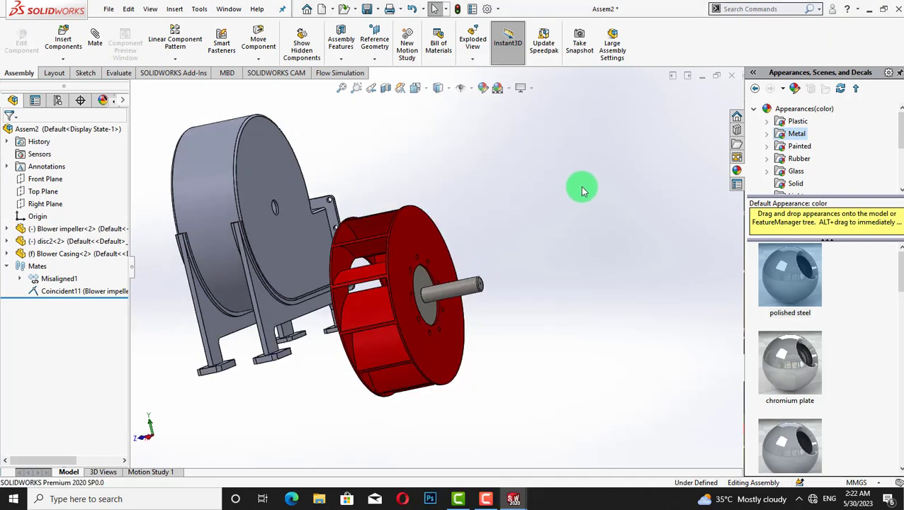
- Add a concentric mate between the shaft's cylindrical face and the circular edge of the hole in the casing's back wall
key(Right)
key(Right)
key(Right)
click(95, 36)
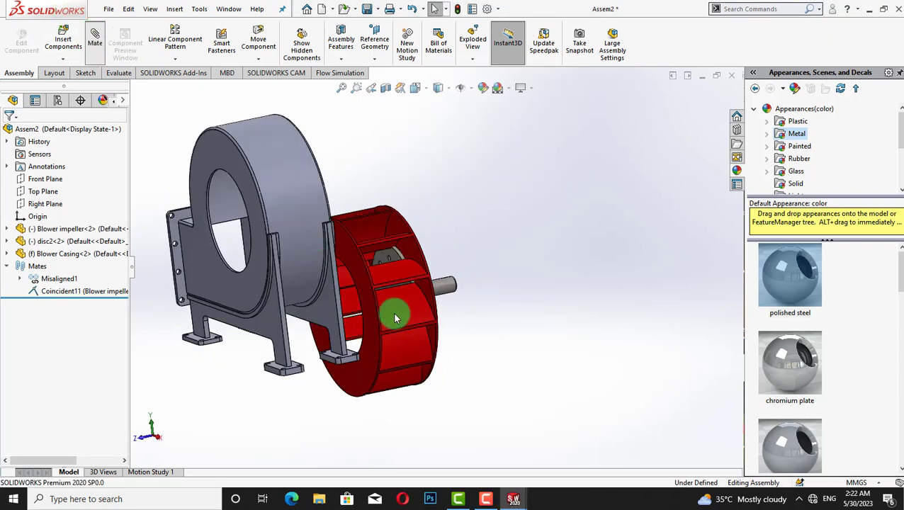
click(446, 284)
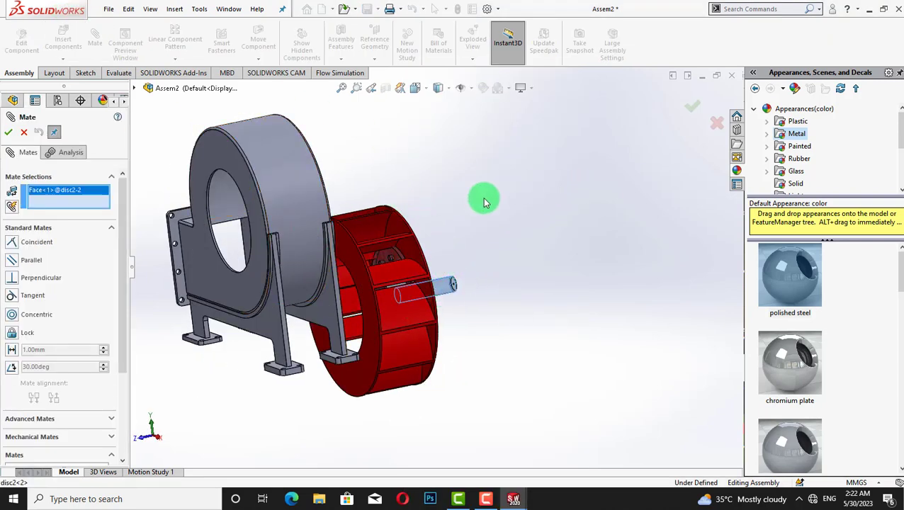
key(Right)
key(Right)
key(Right)
click(335, 215)
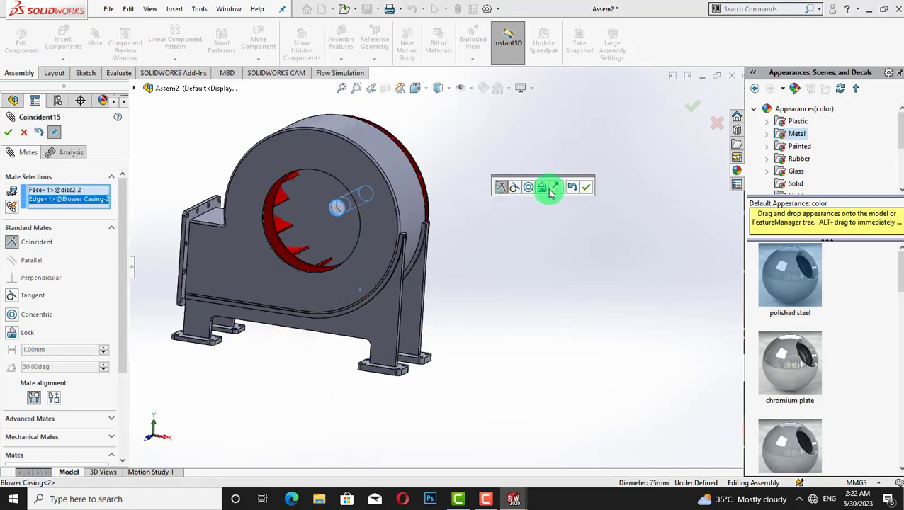
click(529, 189)
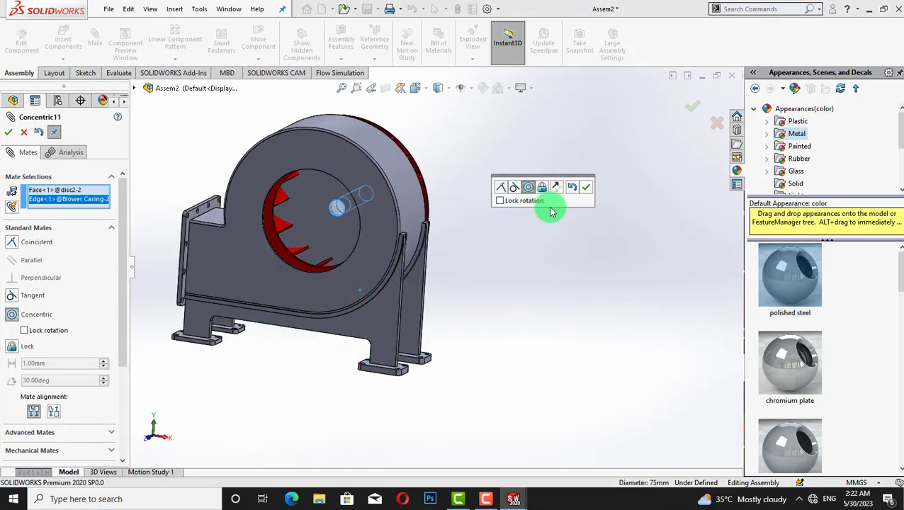
click(586, 187)
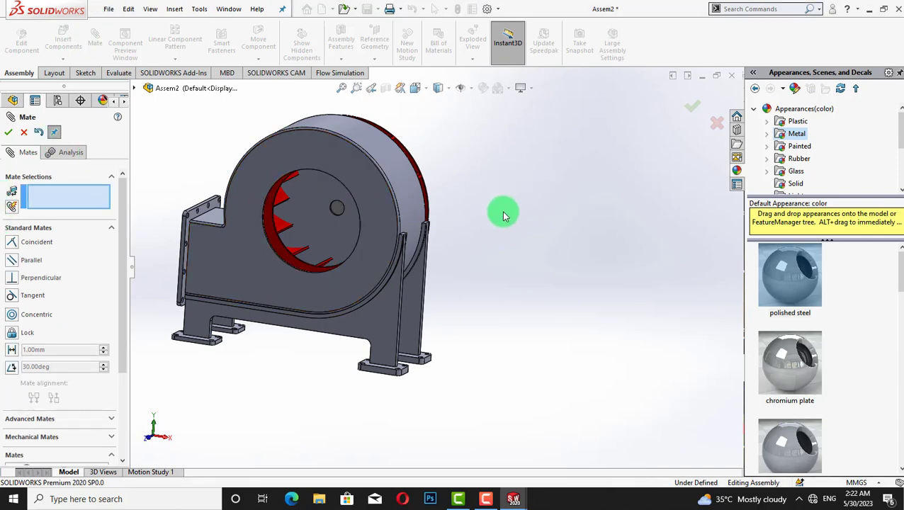
- Add a coincident mate between the impeller's back face and the inner face of the casing's back wall
middle_drag(503, 216, 544, 243)
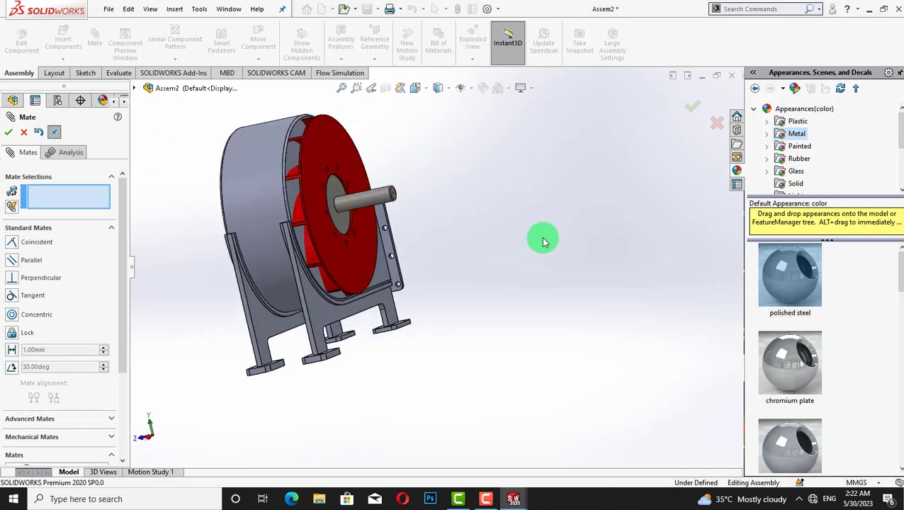
click(375, 257)
middle_drag(647, 221, 288, 218)
click(301, 225)
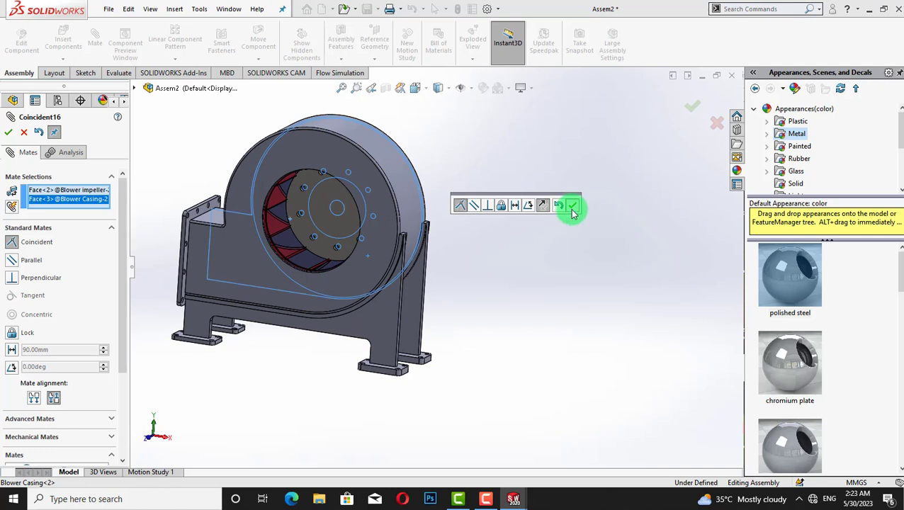
click(573, 206)
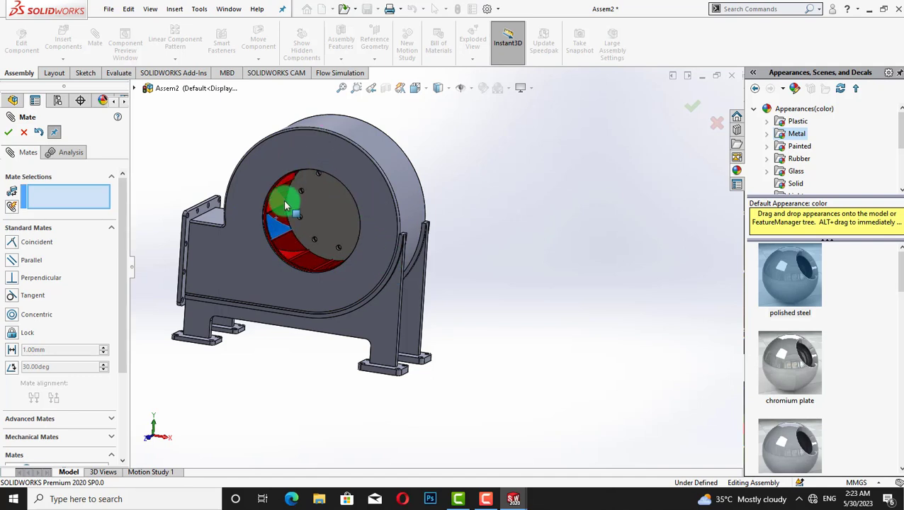
drag(285, 206, 442, 141)
click(8, 134)
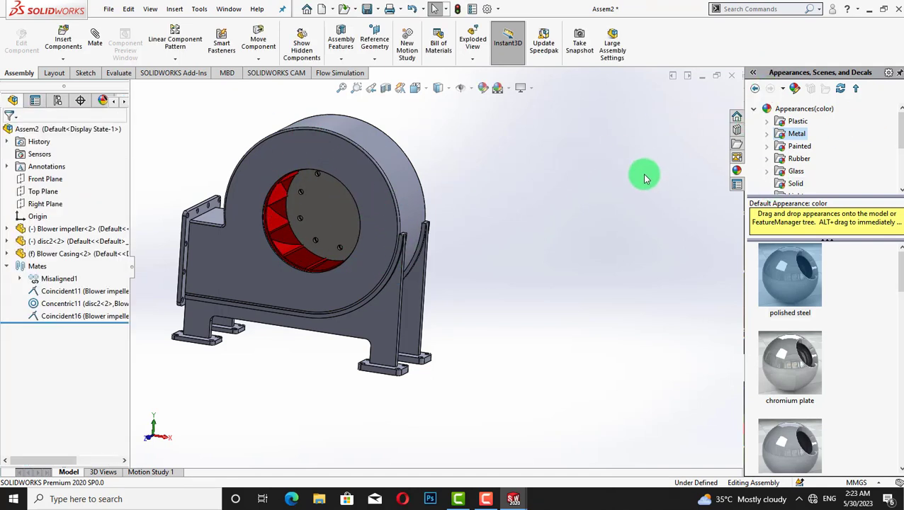
- Examine the back of the assembly where the shaft passes through the casing's wall
key(Left)
key(Left)
key(Left)
key(Left)
key(Left)
key(Left)
key(Left)
key(Left)
key(Right)
key(Right)
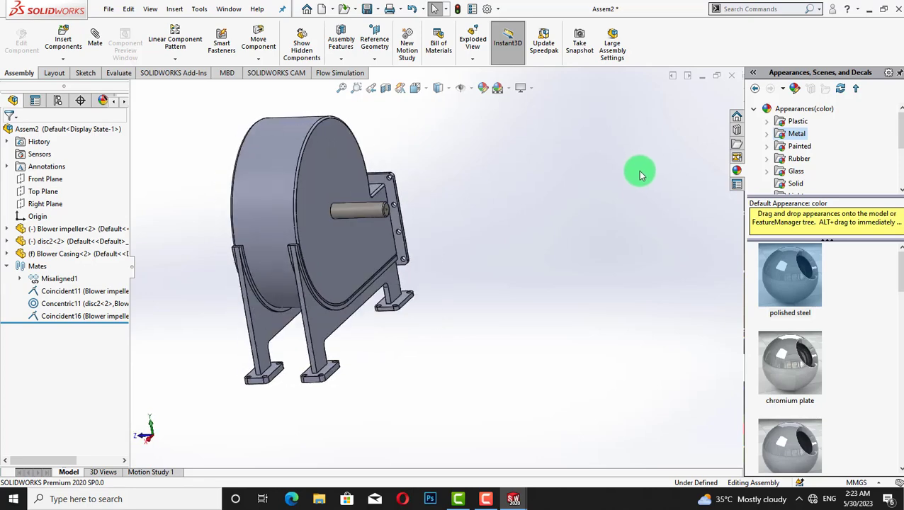
- Apply a green color to the Blower Casing at component level
middle_drag(640, 171, 559, 156)
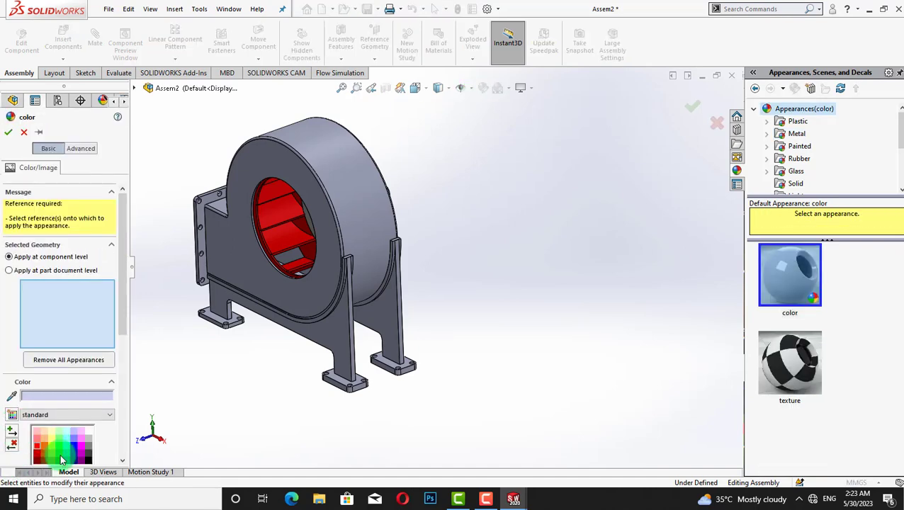
click(61, 459)
click(217, 221)
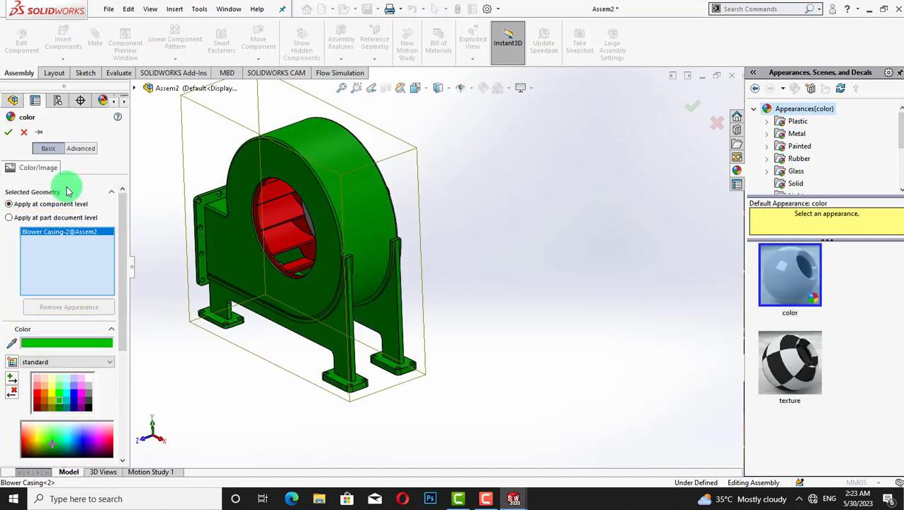
click(9, 134)
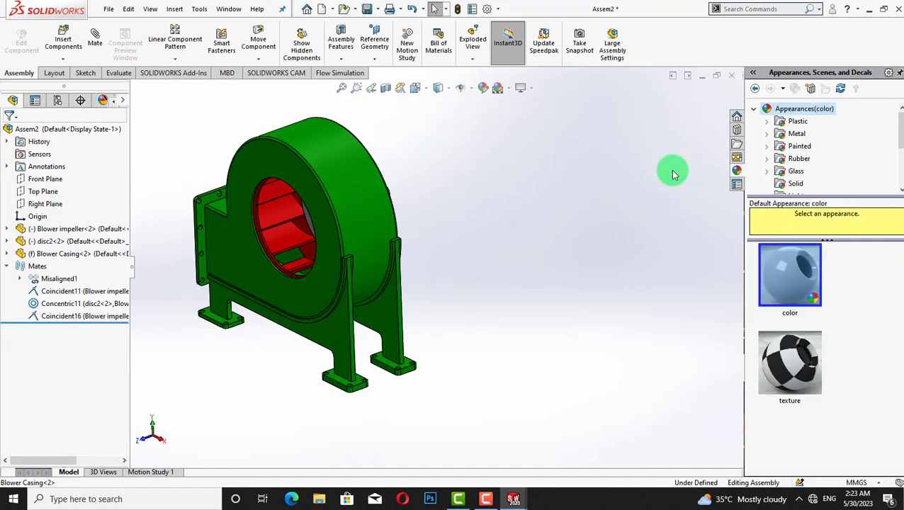
- Center the colored blower in view and examine its front opening, legs and outlet flange from several angles
right_click(494, 153)
click(538, 217)
drag(454, 268, 572, 301)
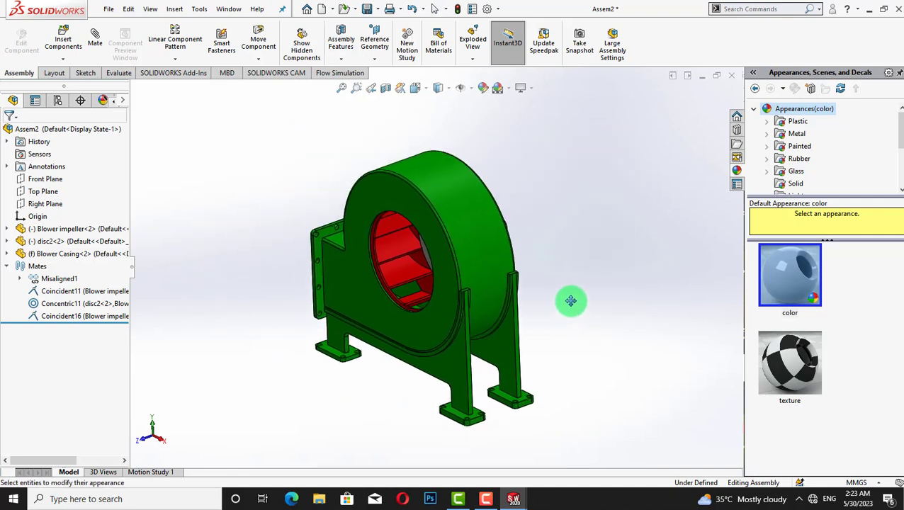
right_click(581, 167)
click(592, 175)
key(Right)
key(Right)
key(Right)
key(Right)
key(Right)
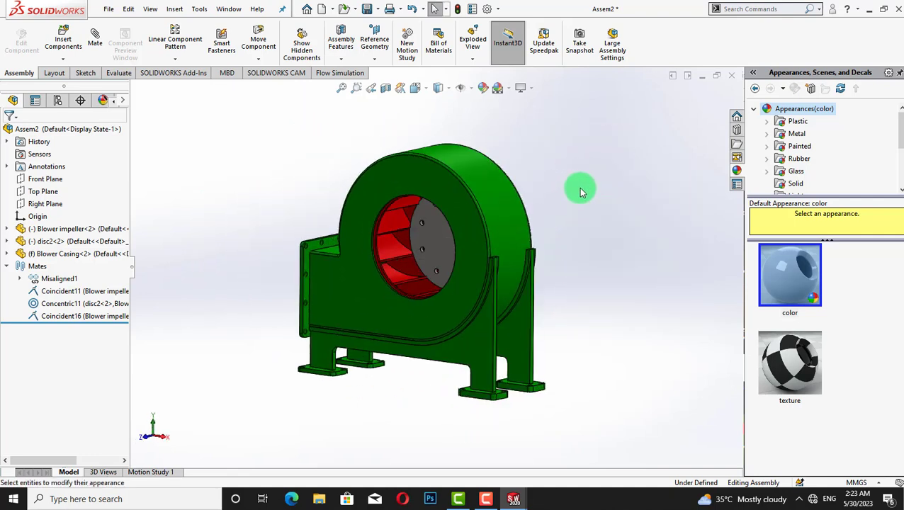
key(Left)
key(Left)
key(Left)
key(Up)
key(Up)
key(Left)
key(Left)
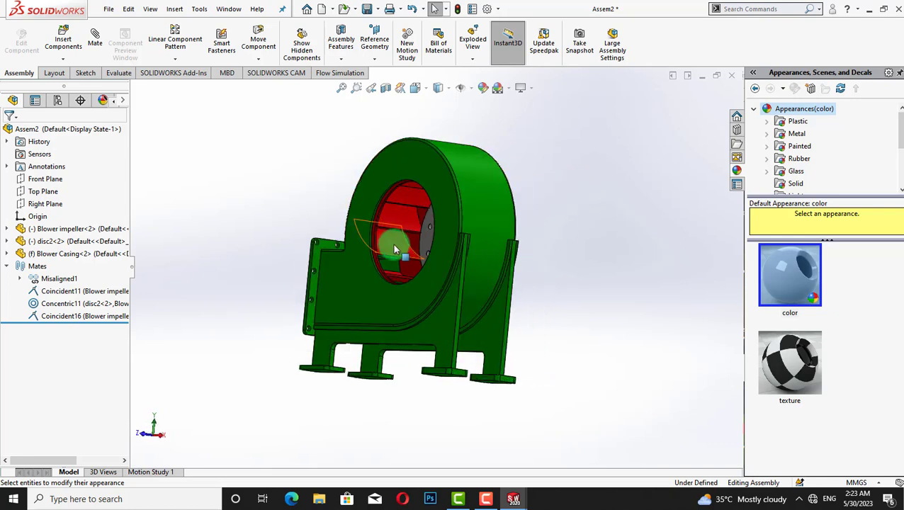
- Spin the impeller inside the casing to check its rotation, and inspect the blower from different angles
drag(399, 219, 733, 229)
click(628, 231)
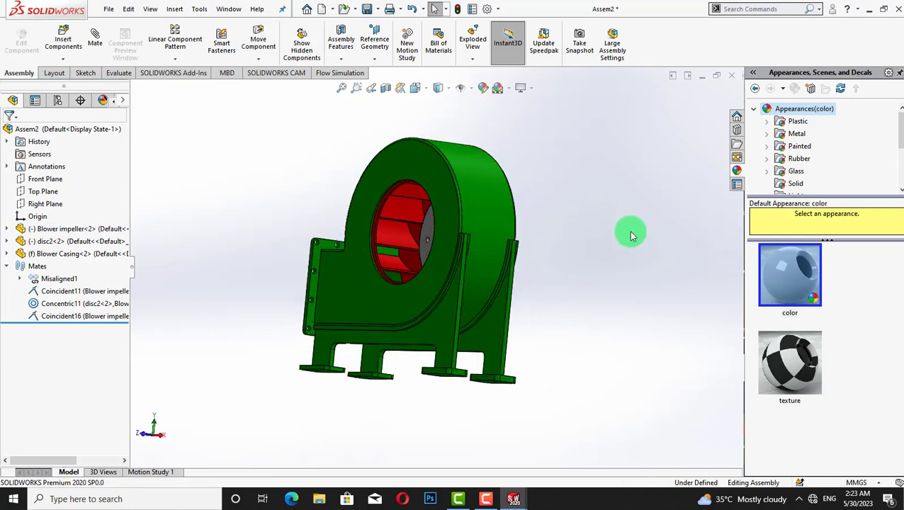
key(Down)
key(Left)
key(Right)
key(Right)
key(Right)
key(Left)
key(Up)
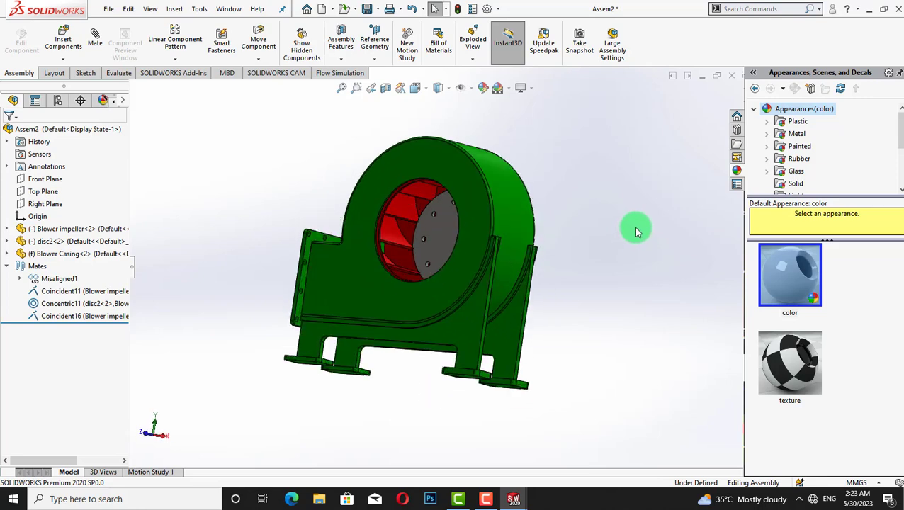
key(Right)
key(Right)
key(Down)
key(Left)
key(Left)
key(Down)
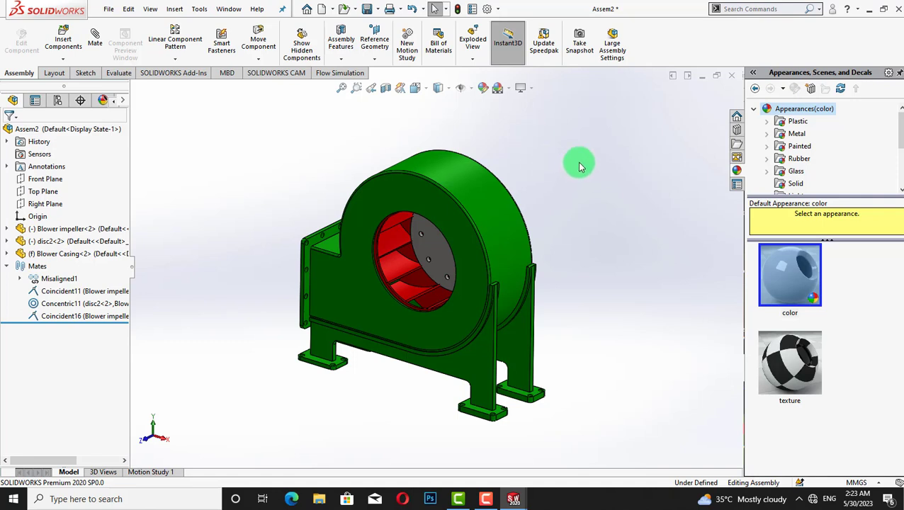
- Open the Toolbox in the Design Library and show its hardware standard folders
click(737, 138)
click(759, 110)
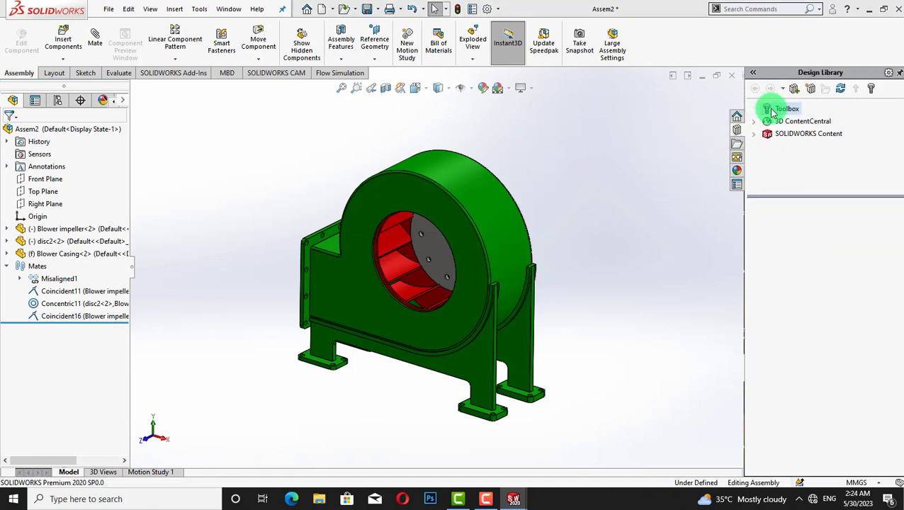
click(773, 111)
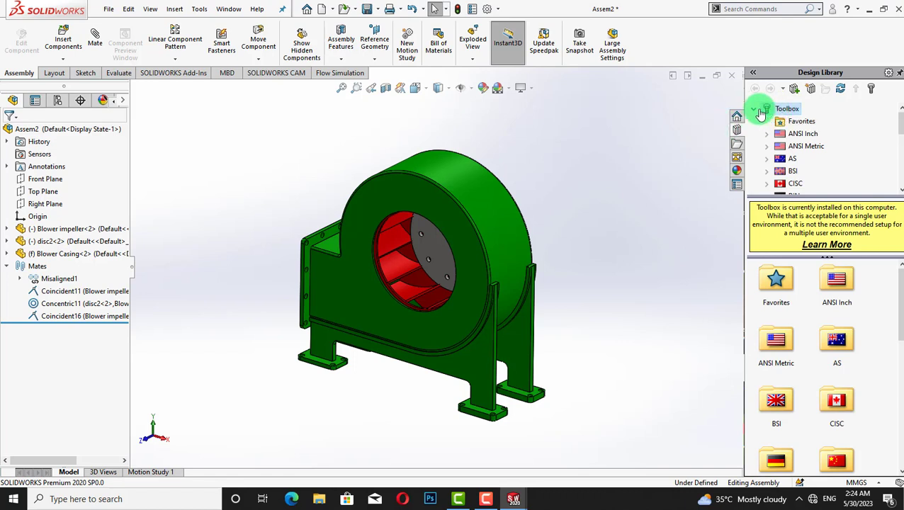
click(757, 110)
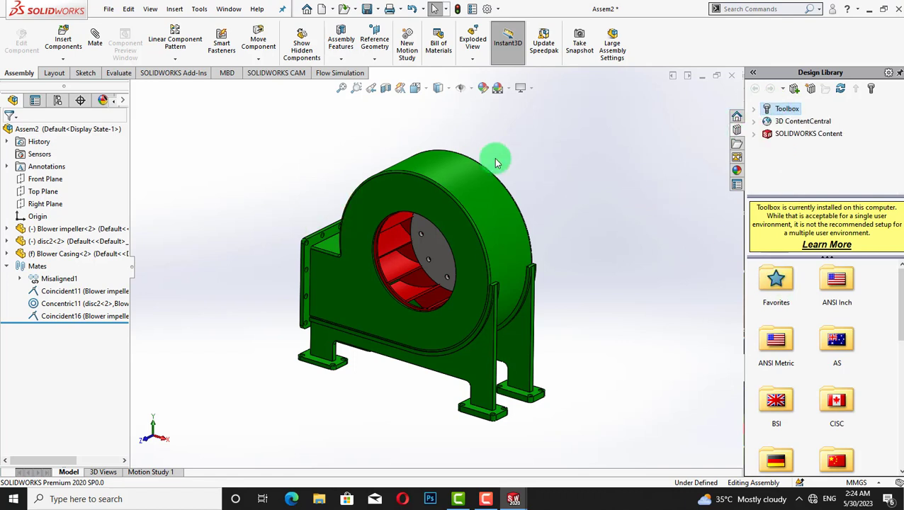